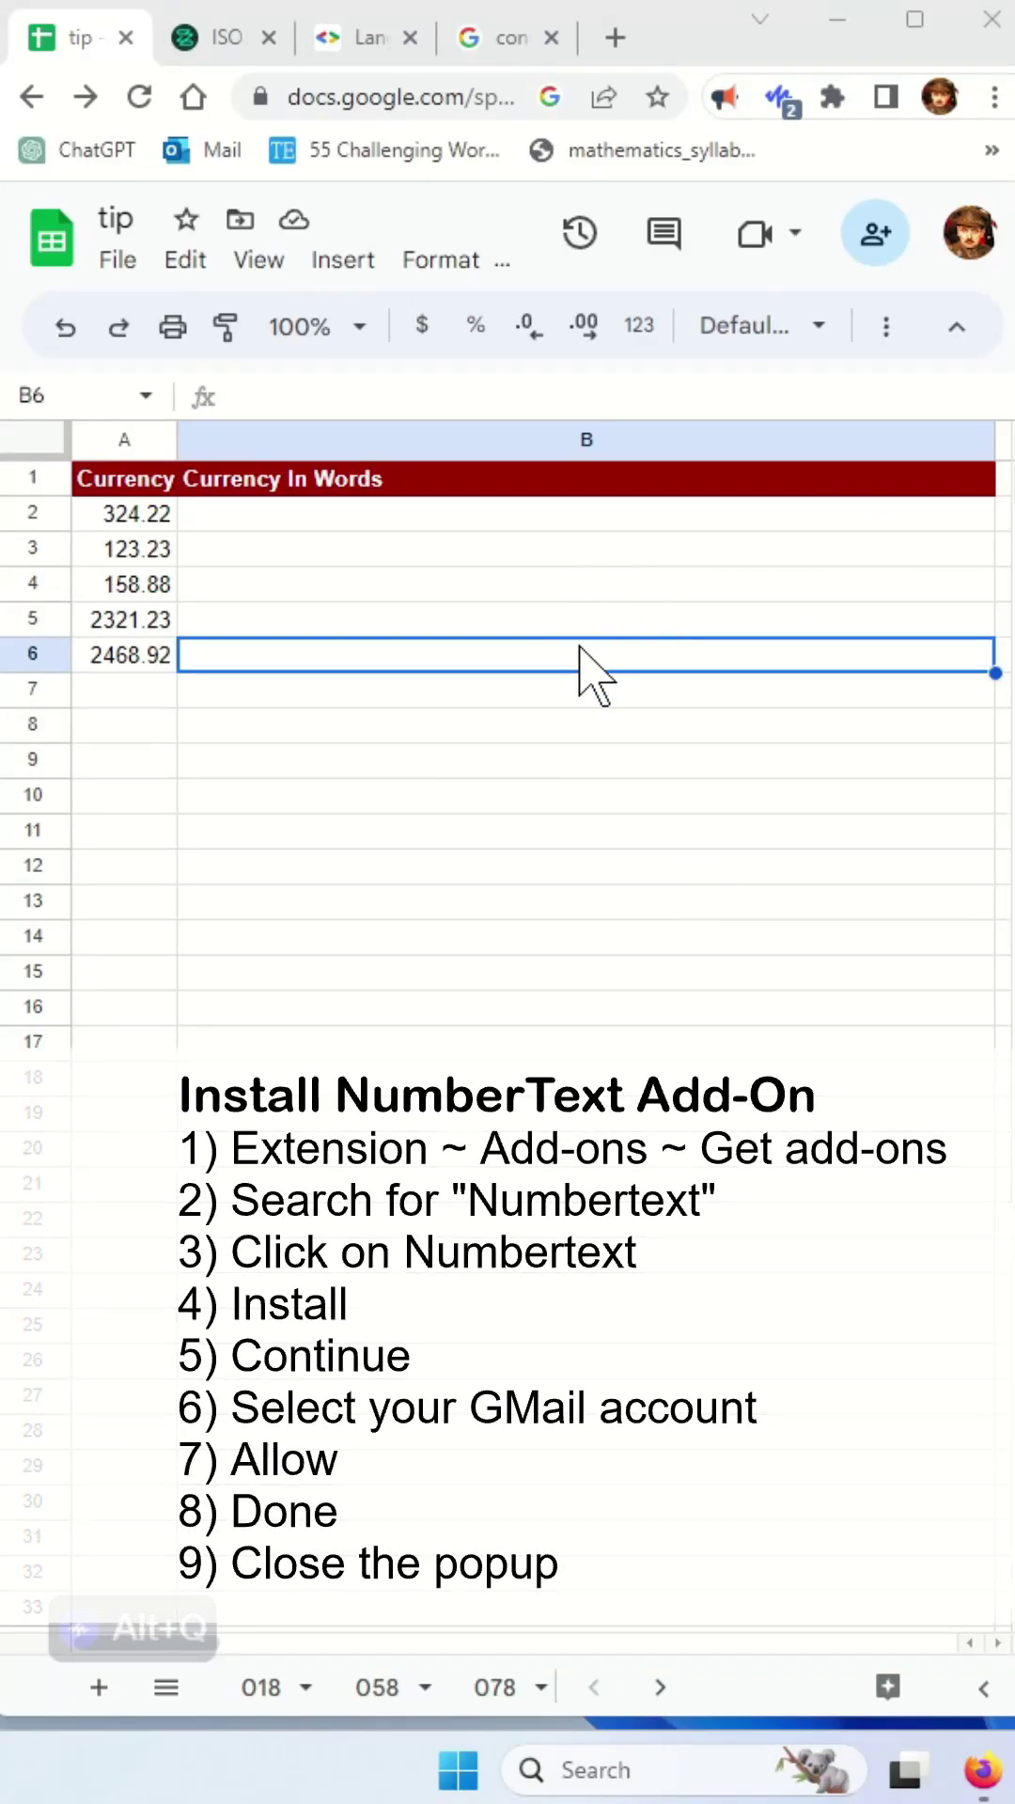
Step: Select B2 and find the Numbertext add-on in the add-ons marketplace
click(407, 515)
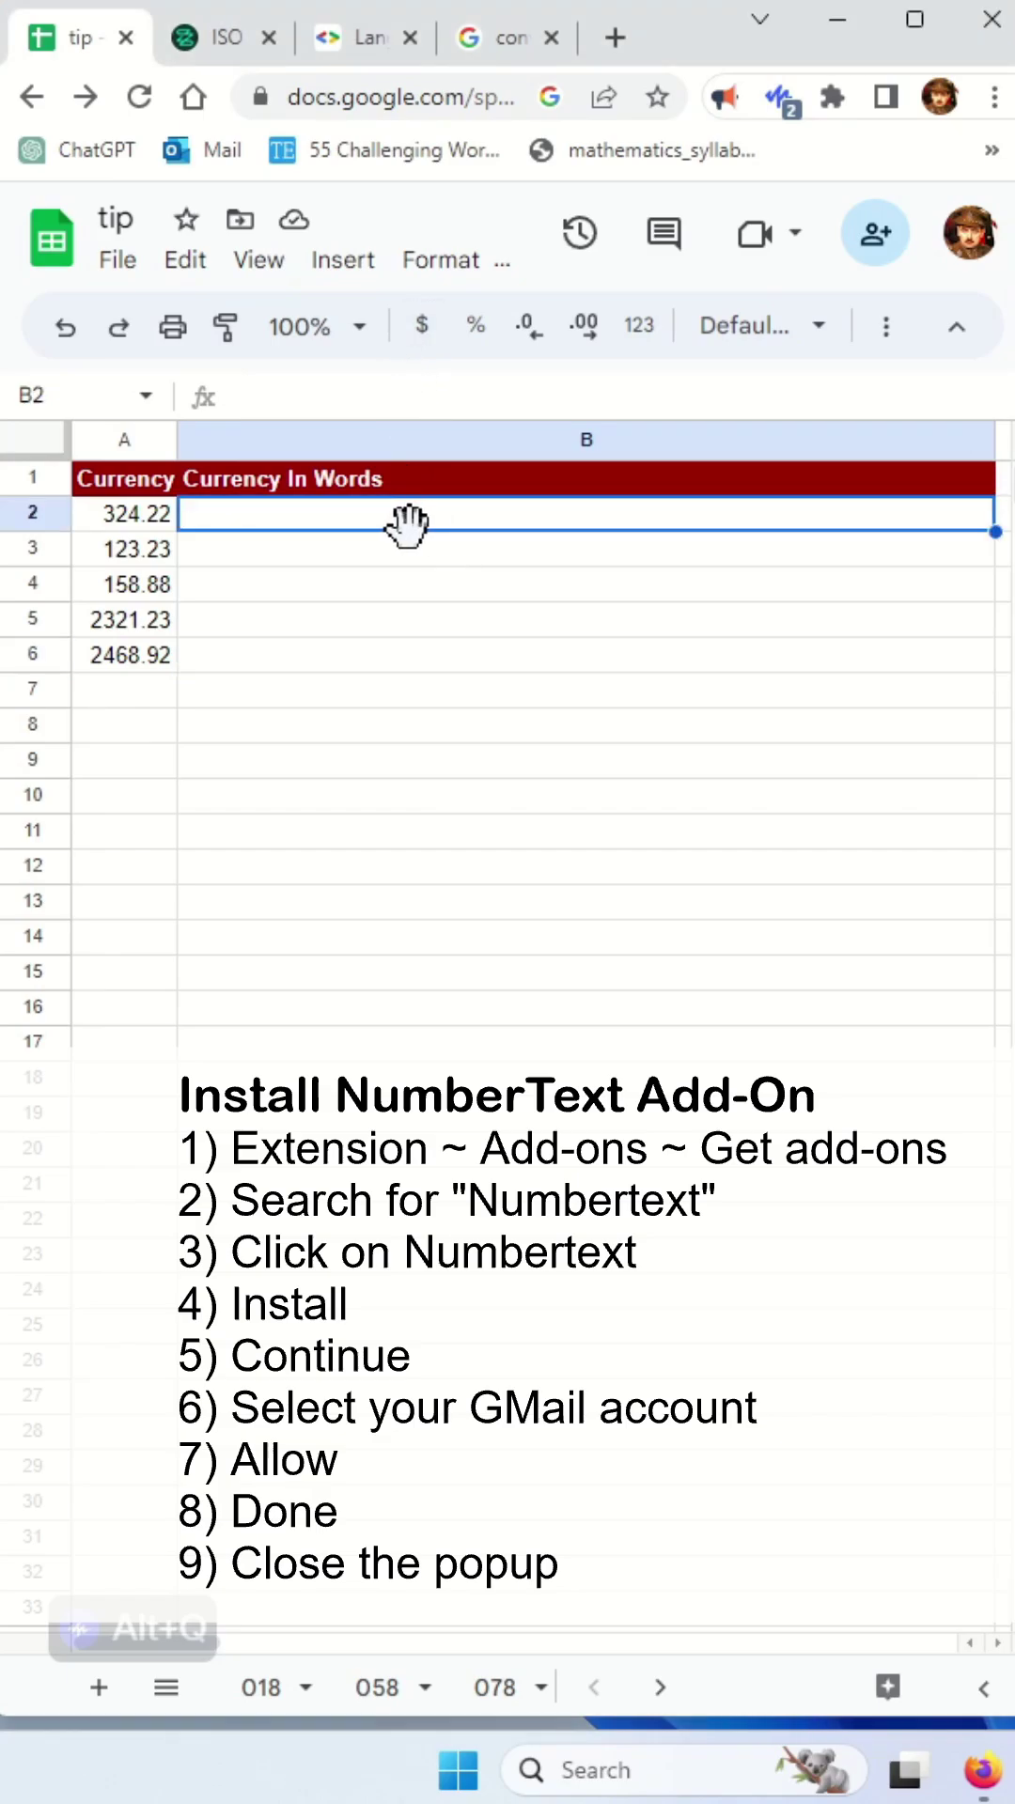
key(alt+n)
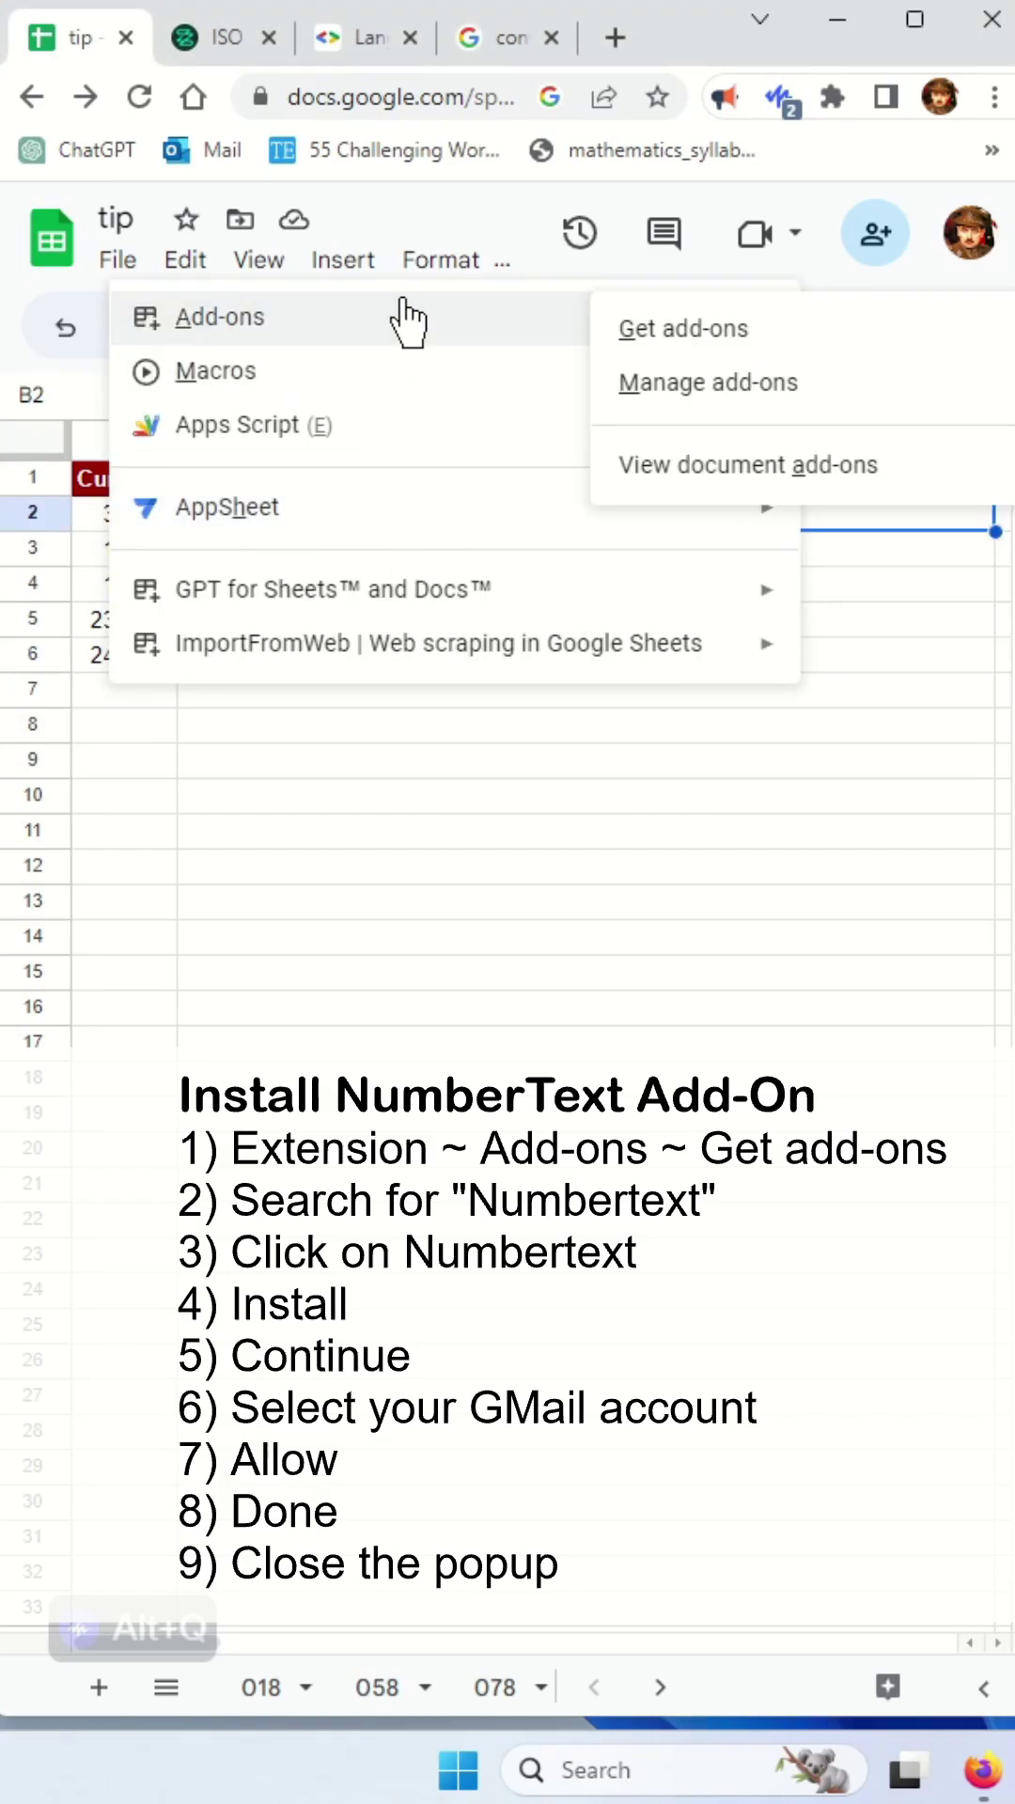
click(662, 333)
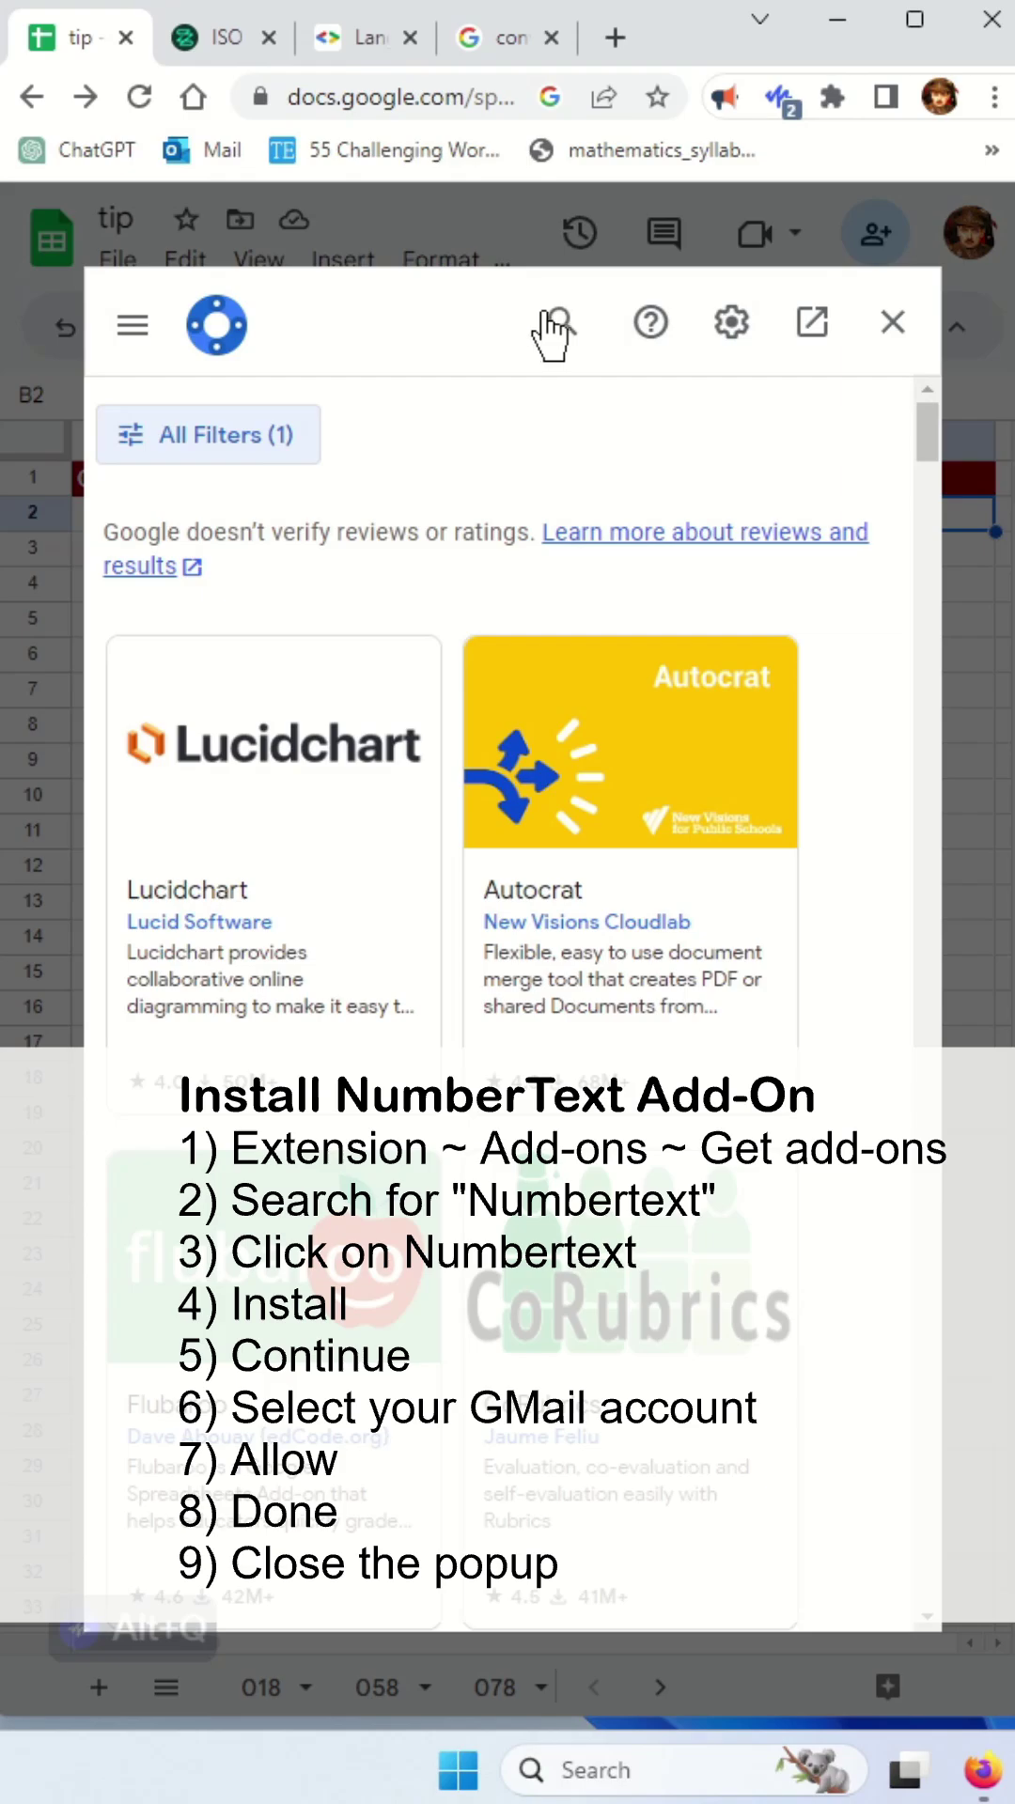
click(552, 328)
text(NUMBE)
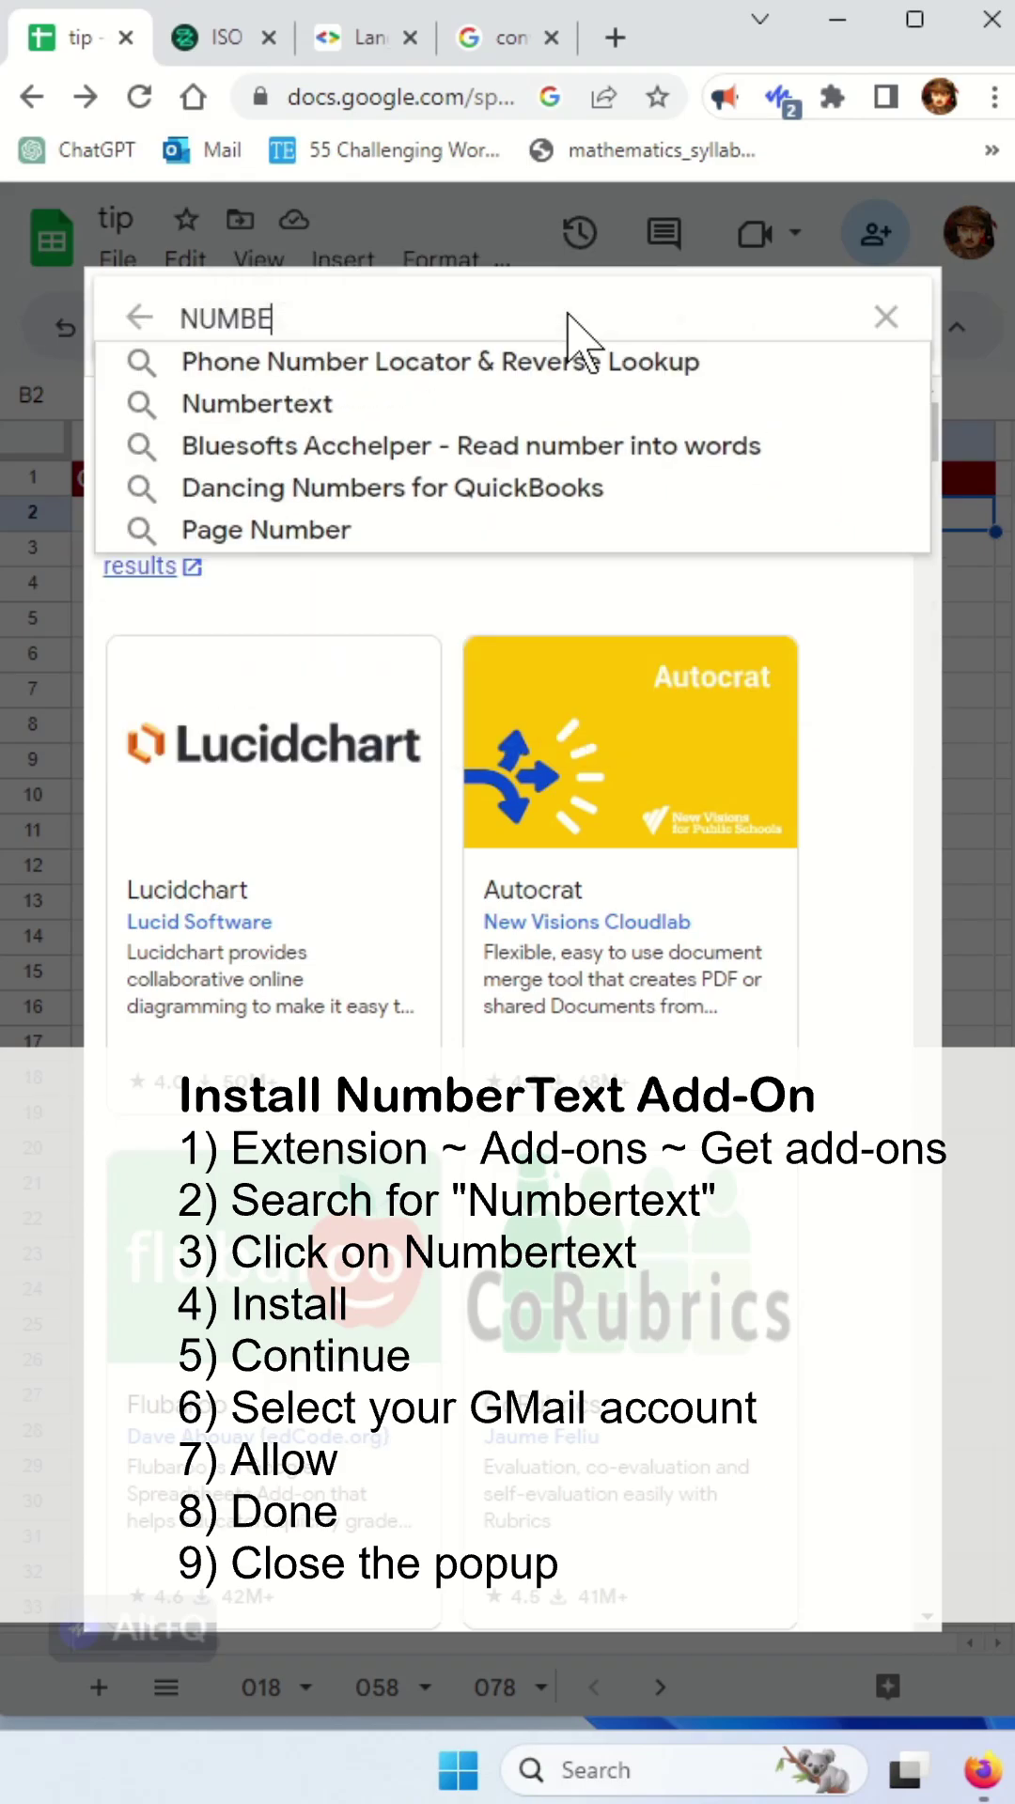
text(R)
click(381, 405)
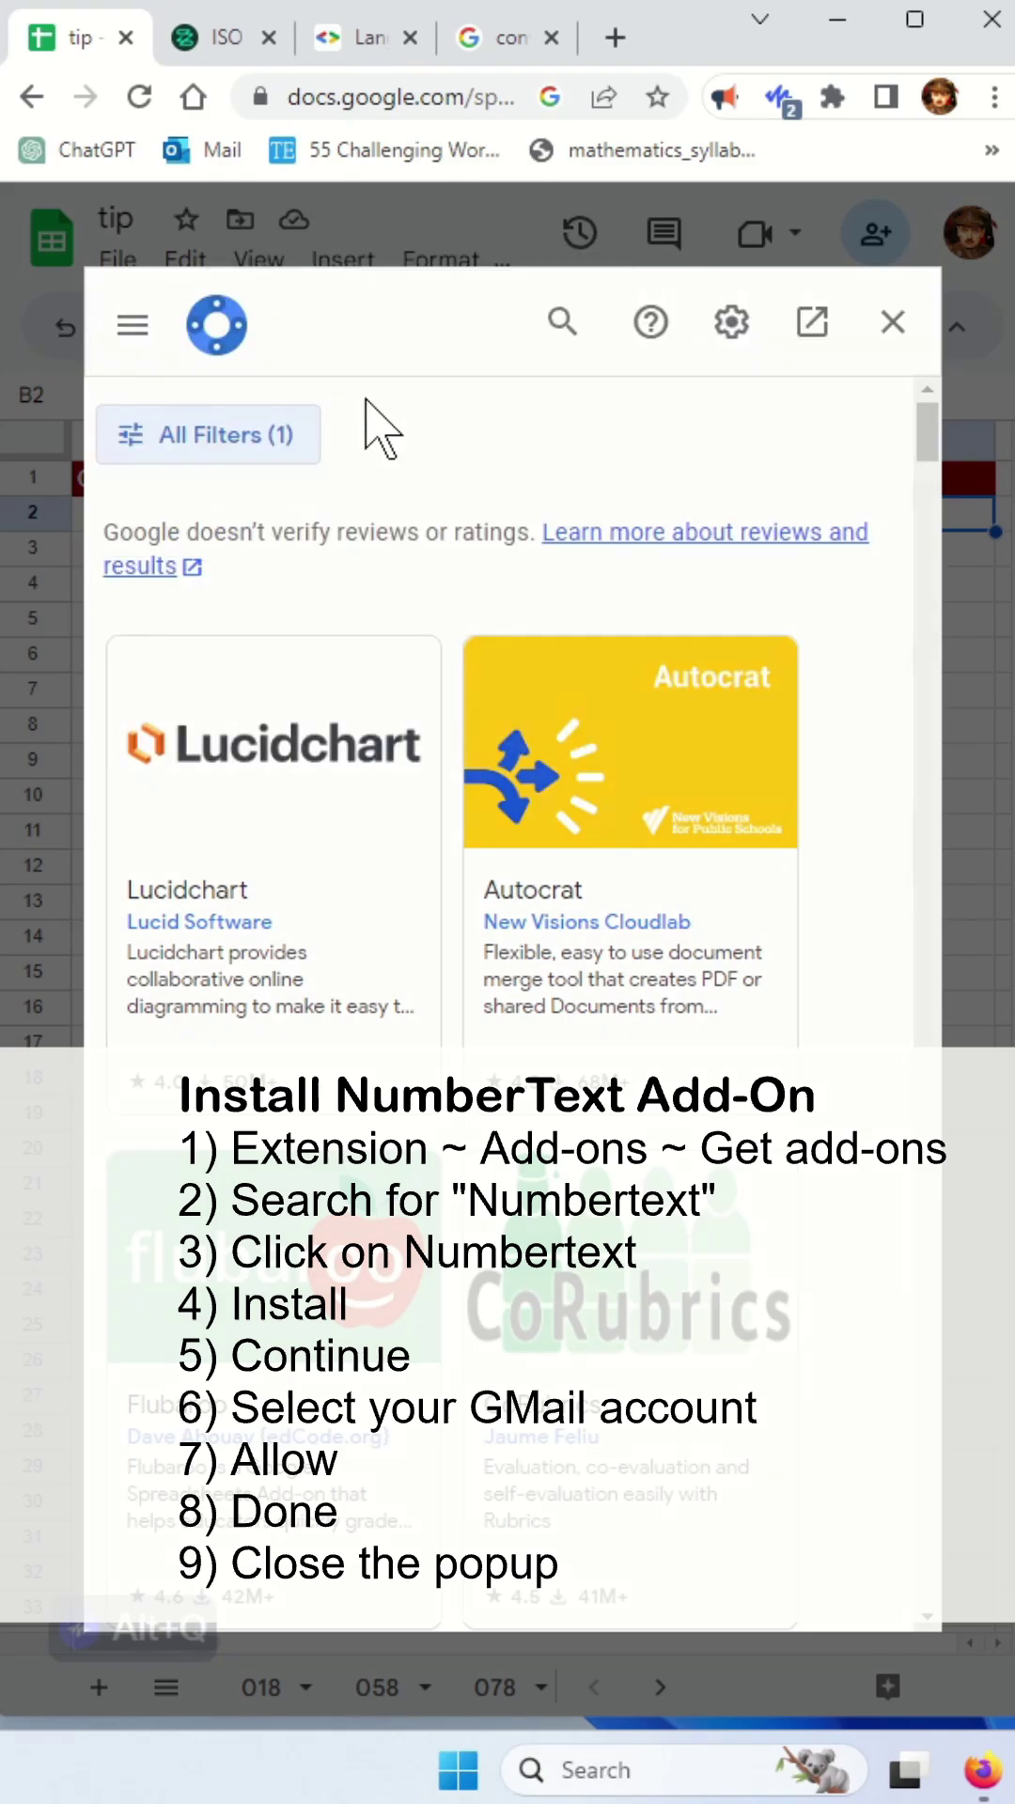
click(359, 779)
Step: Install Numbertext, authorize it for the account, and close the add-ons window
click(744, 501)
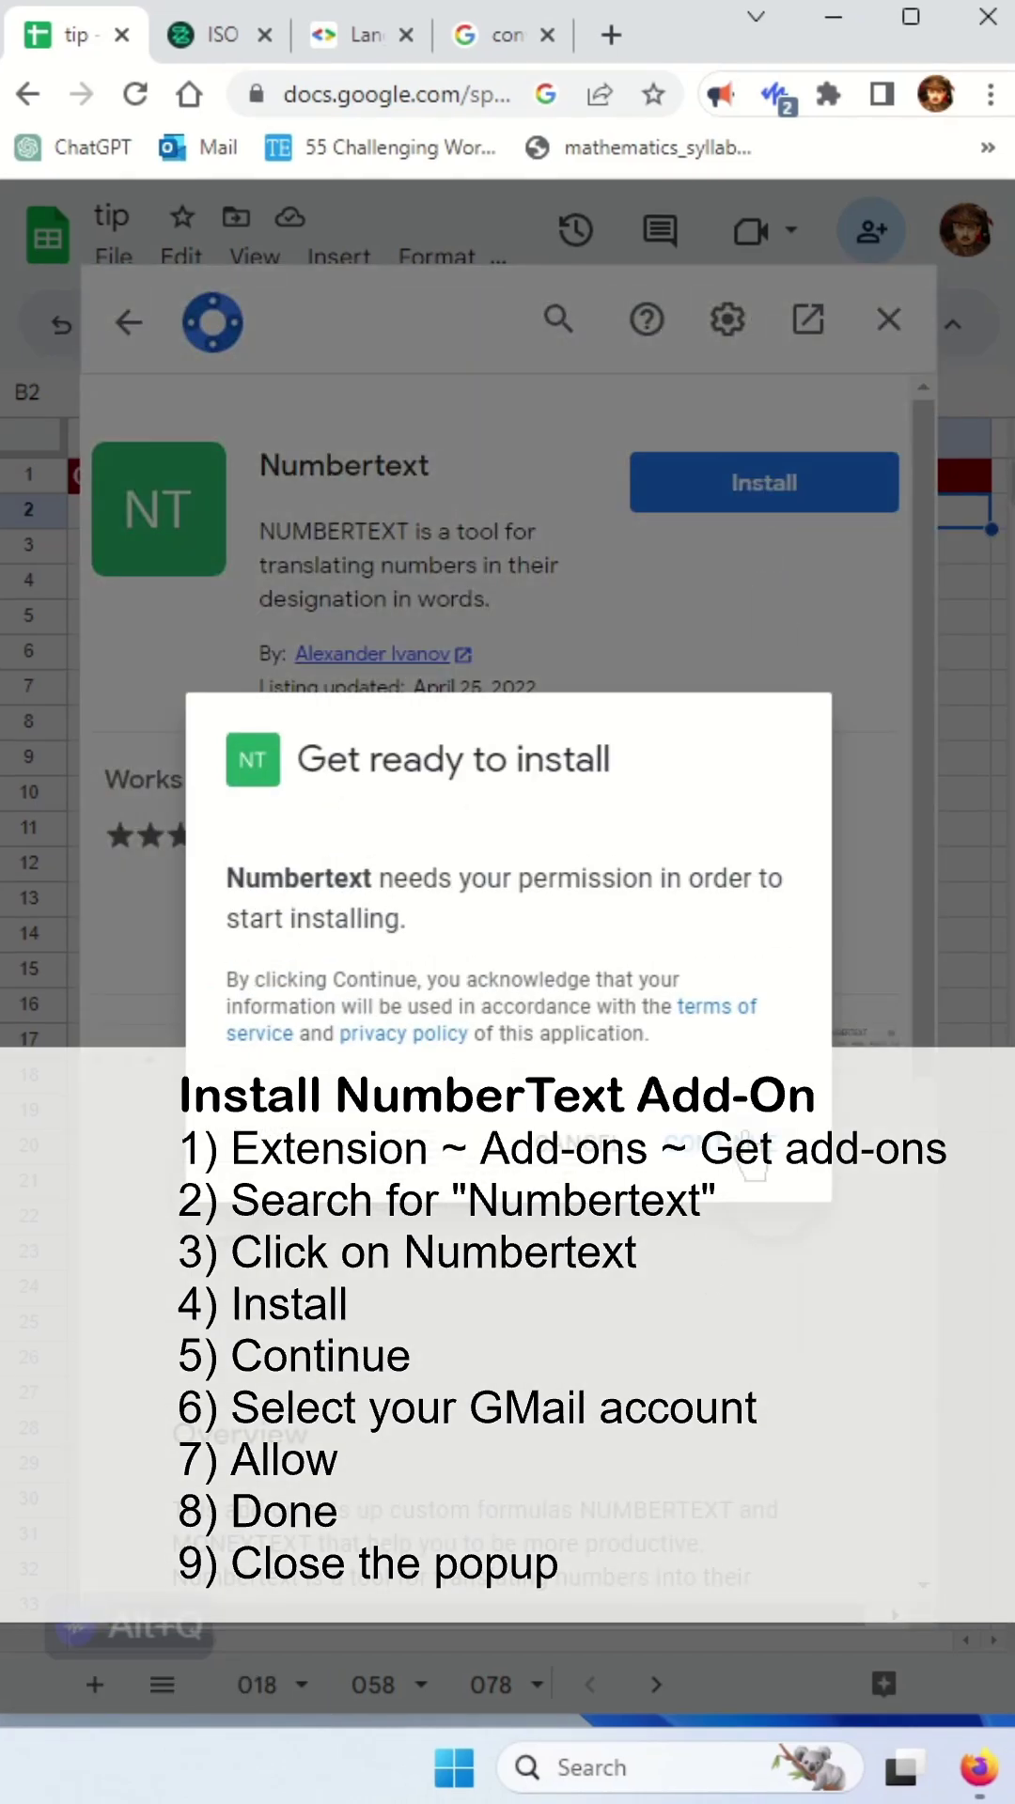
click(754, 1166)
click(473, 740)
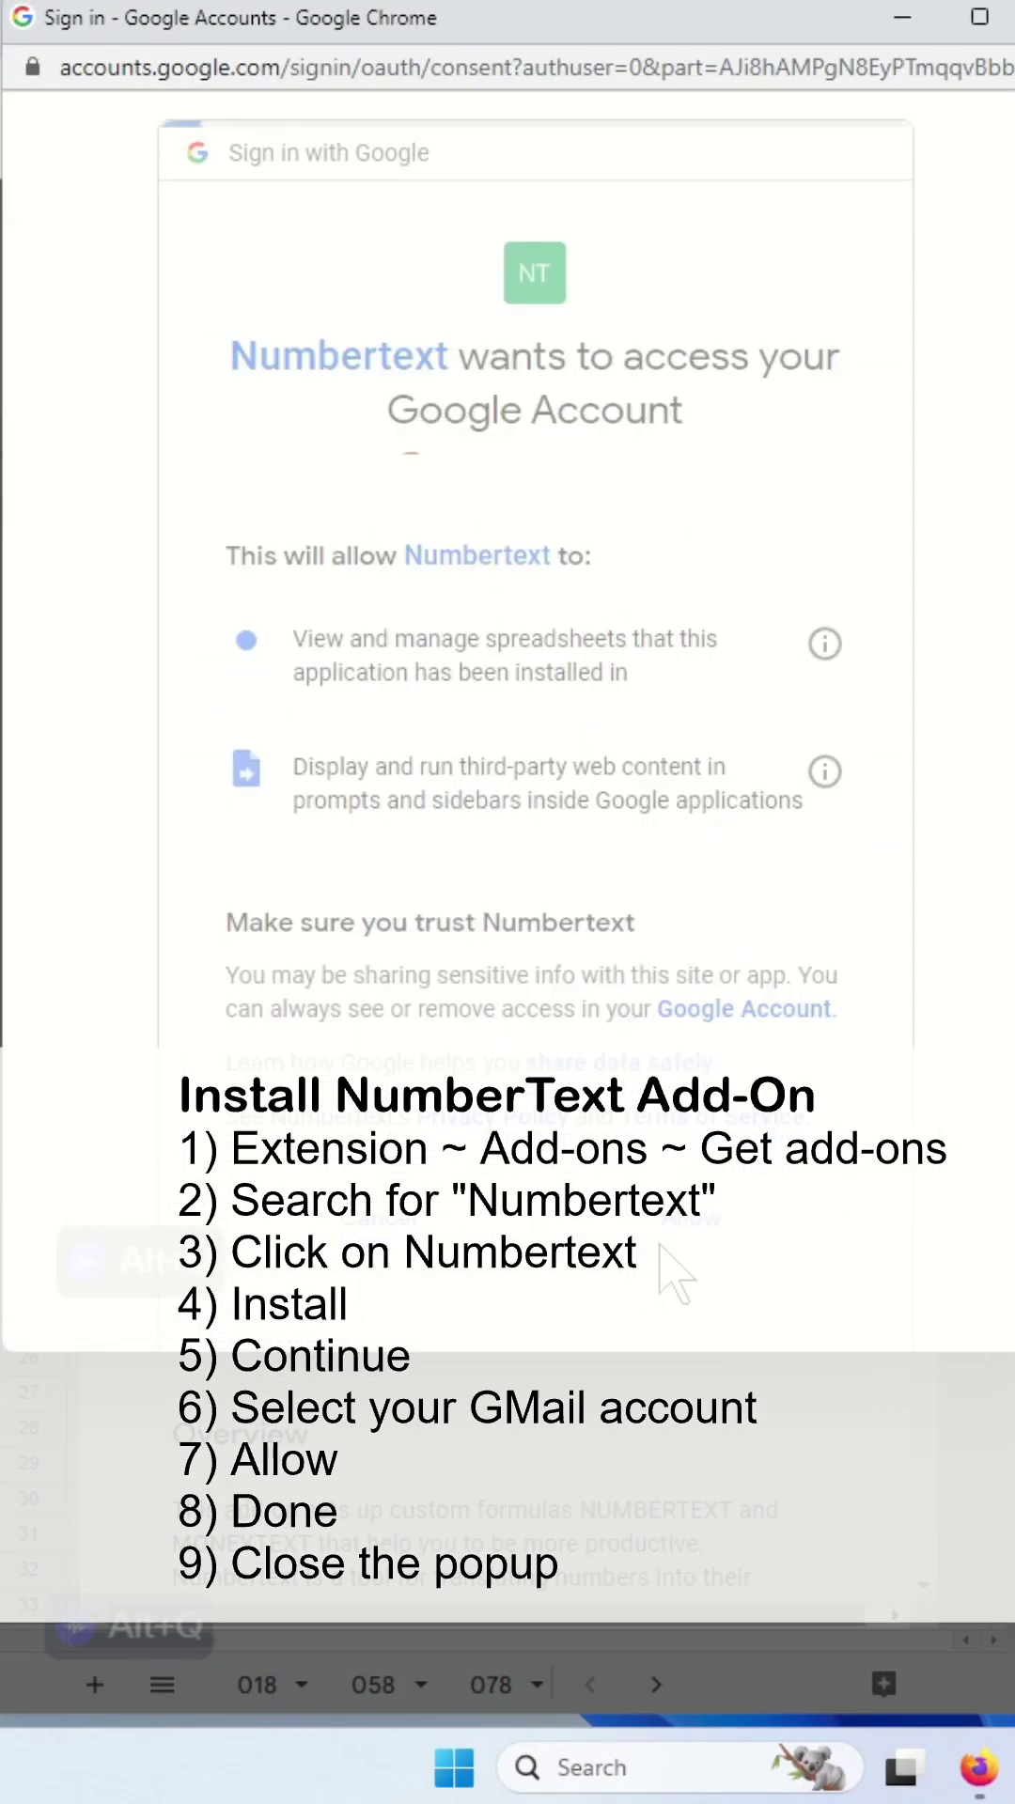
click(676, 1318)
click(762, 1308)
key(Escape)
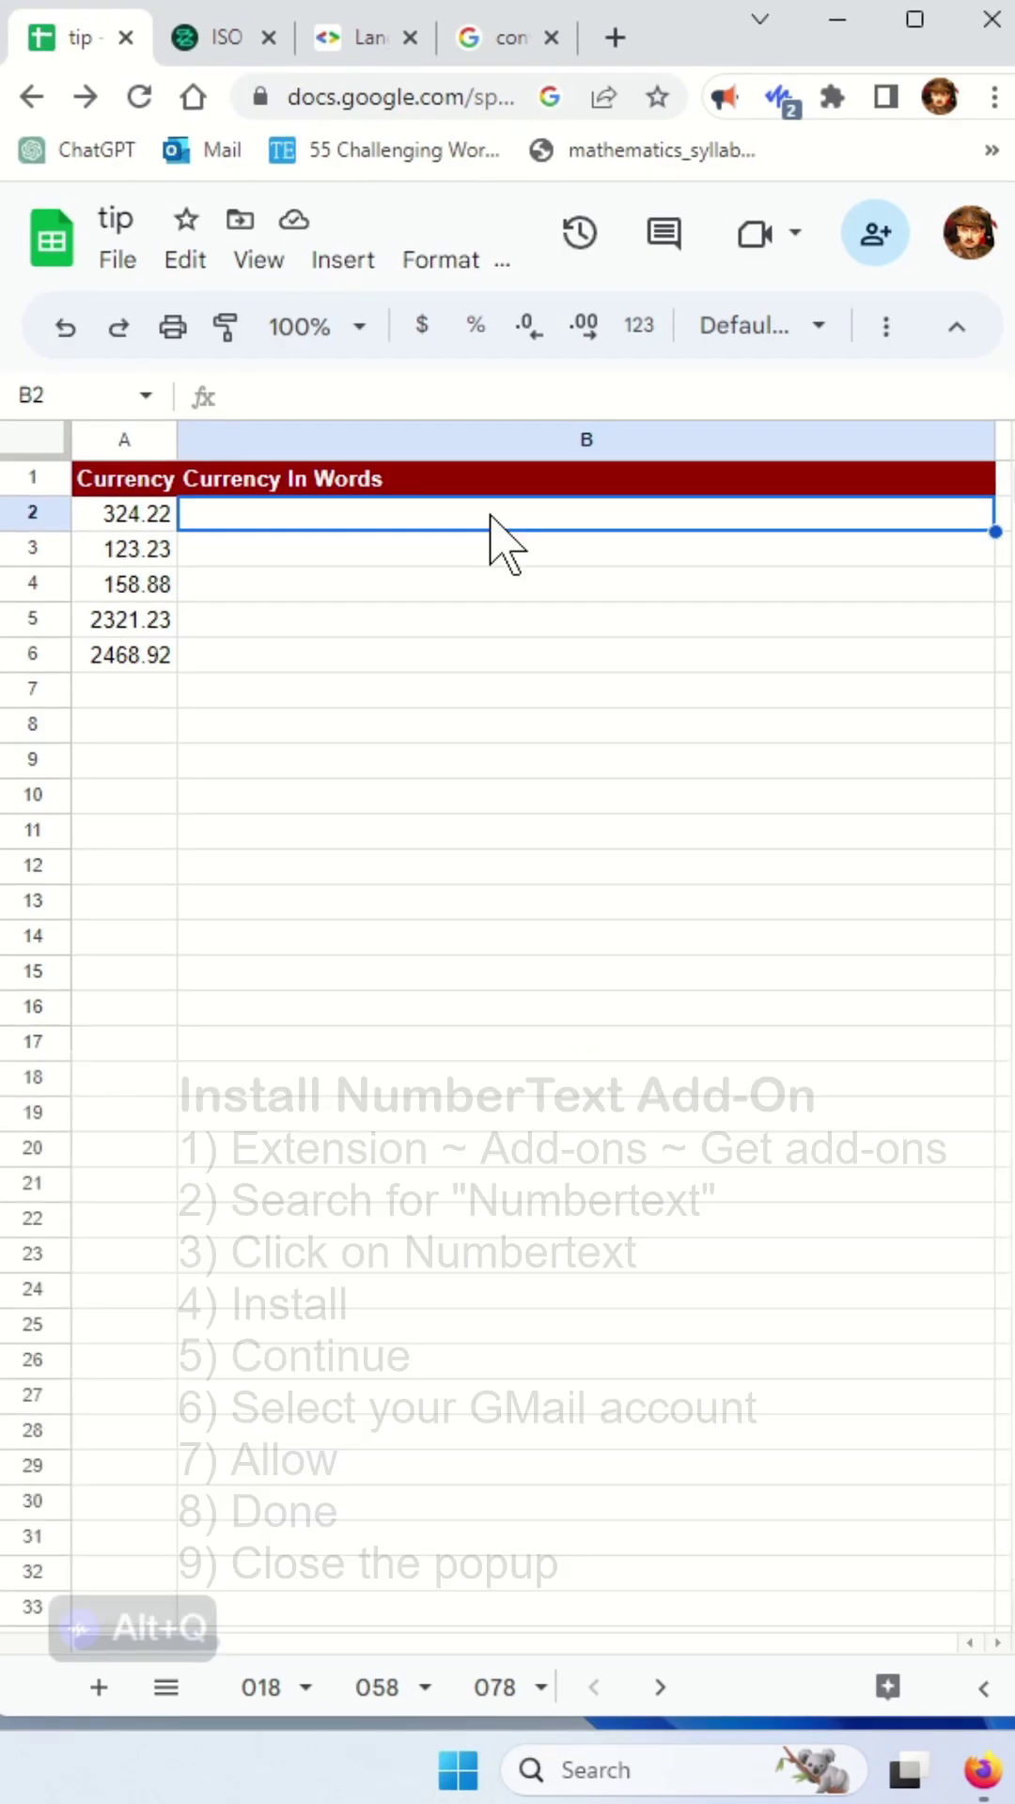
text(=MONEY)
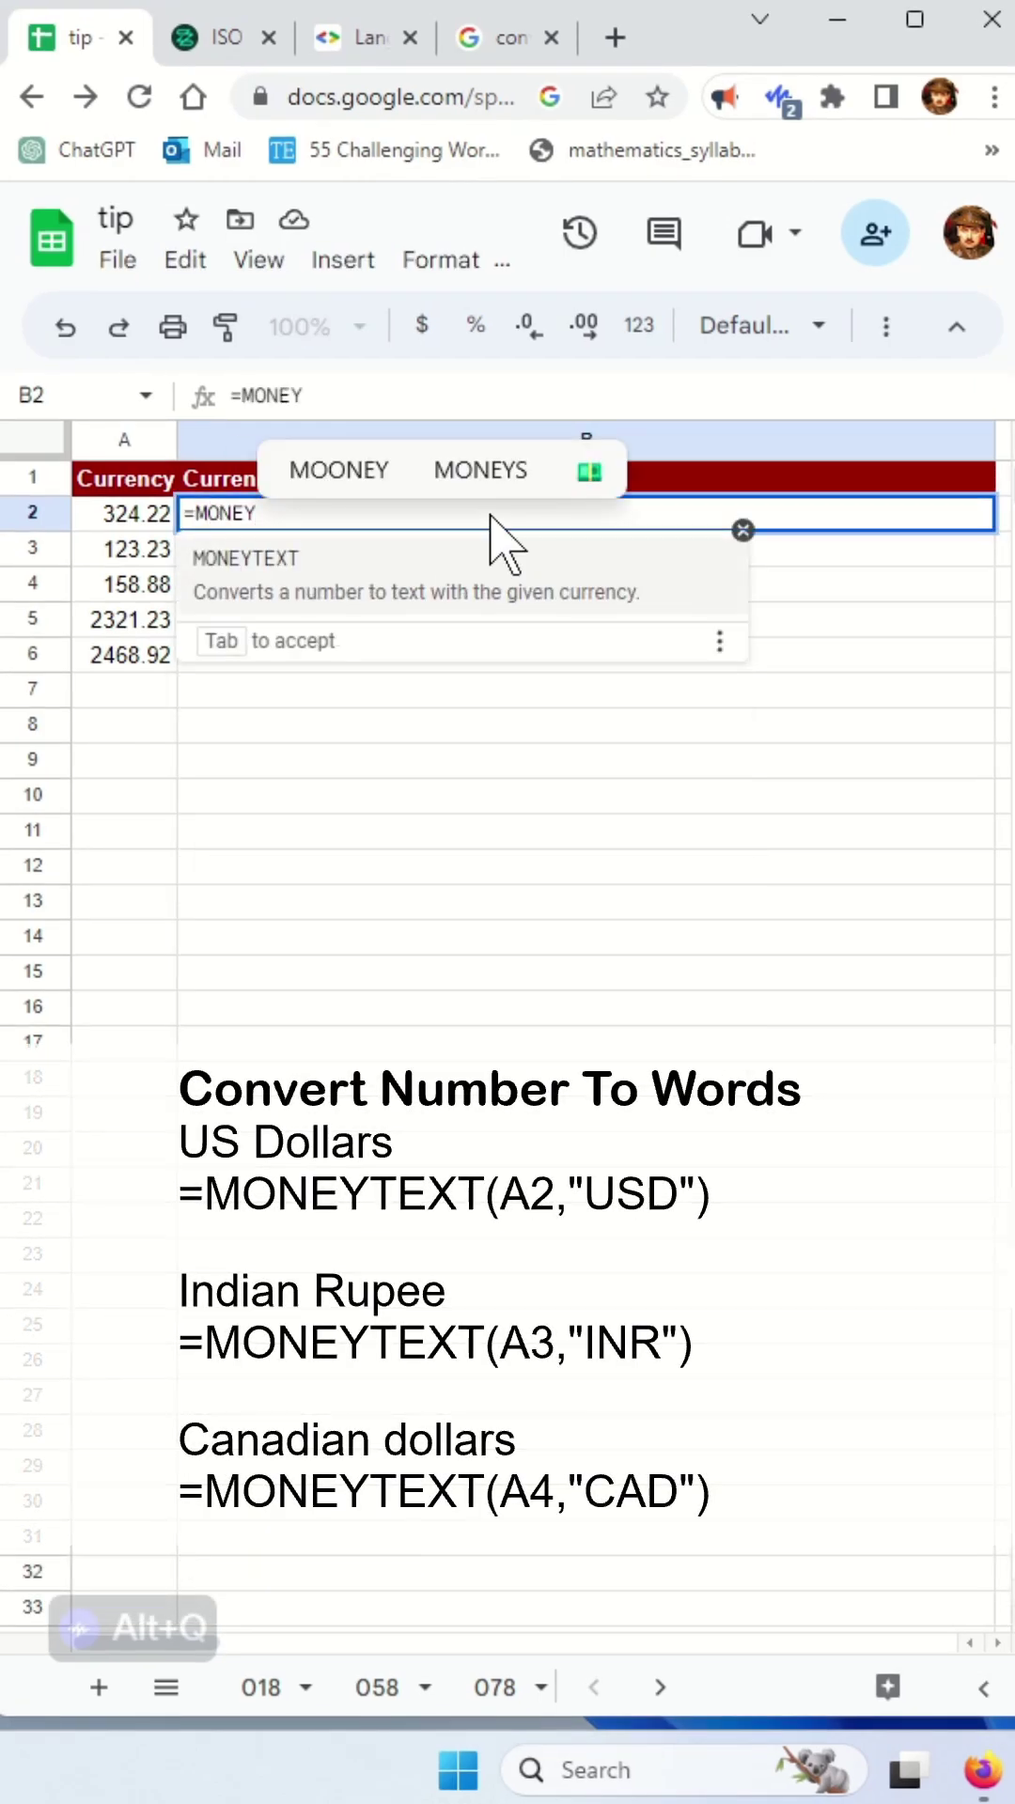
Step: Enter =MONEYTEXT(A2,"USD") in B2 and fill it down into B3
key(Tab)
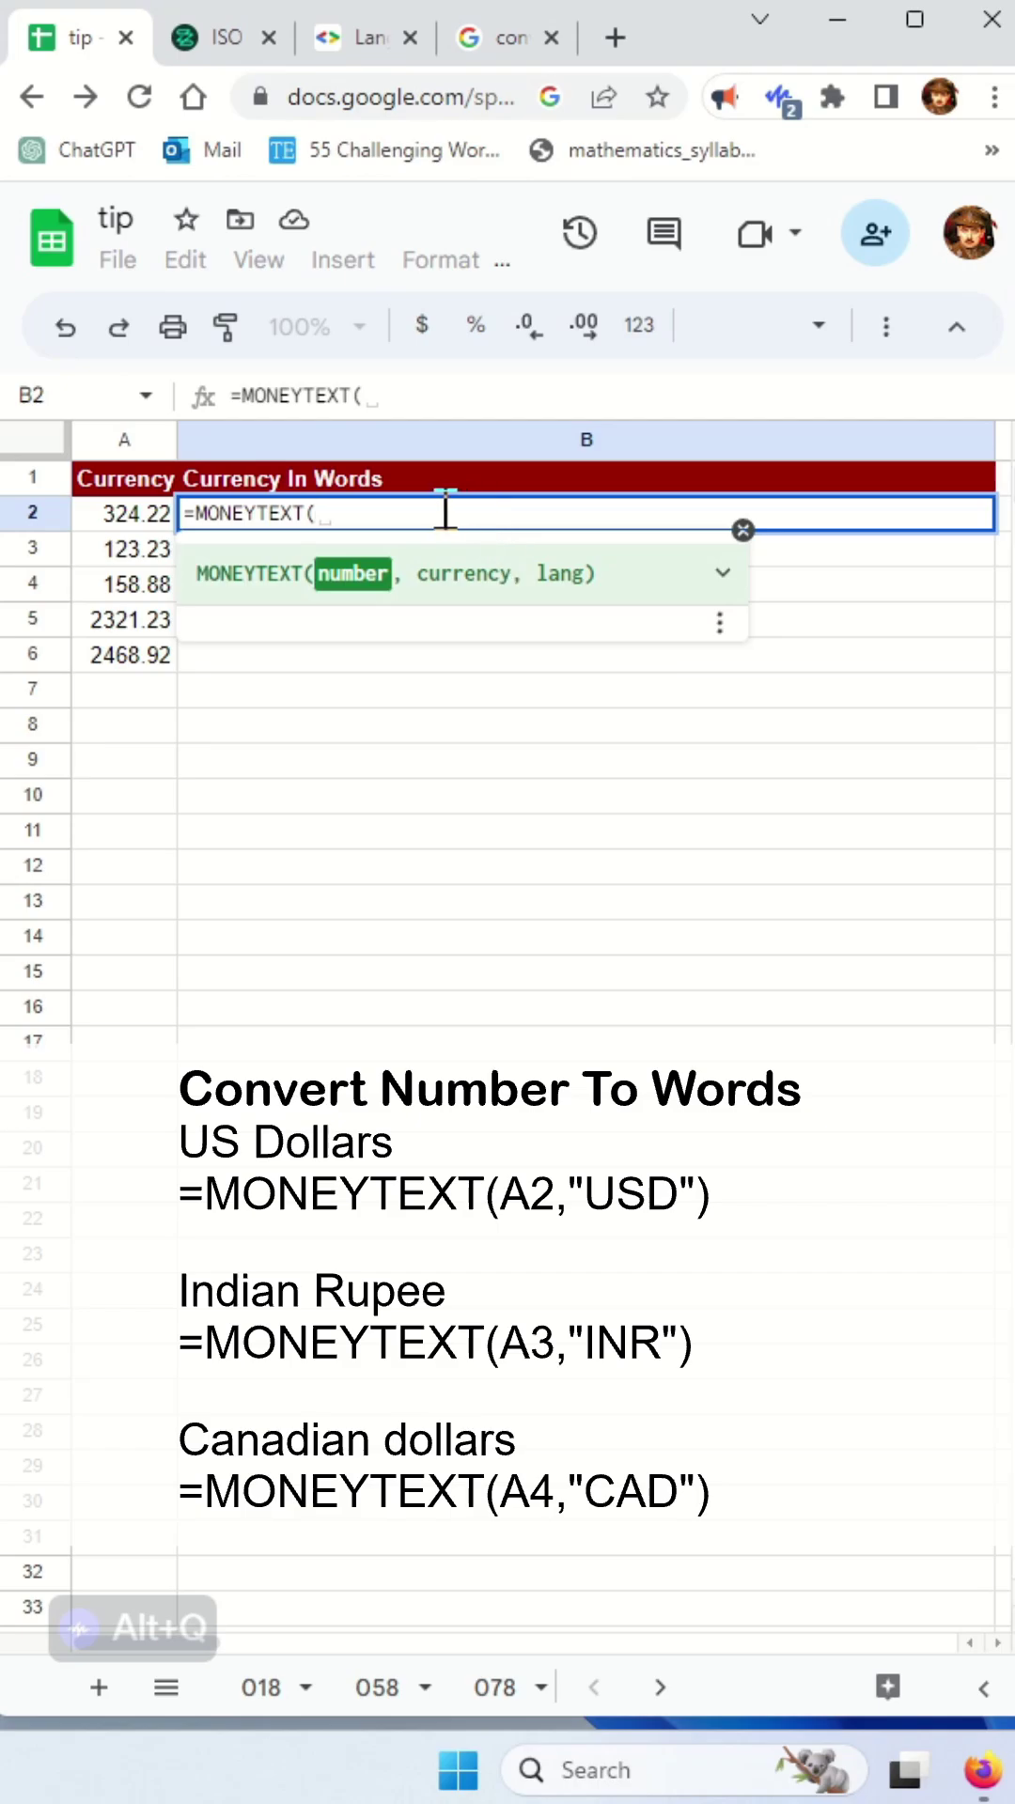
click(141, 517)
text(,)
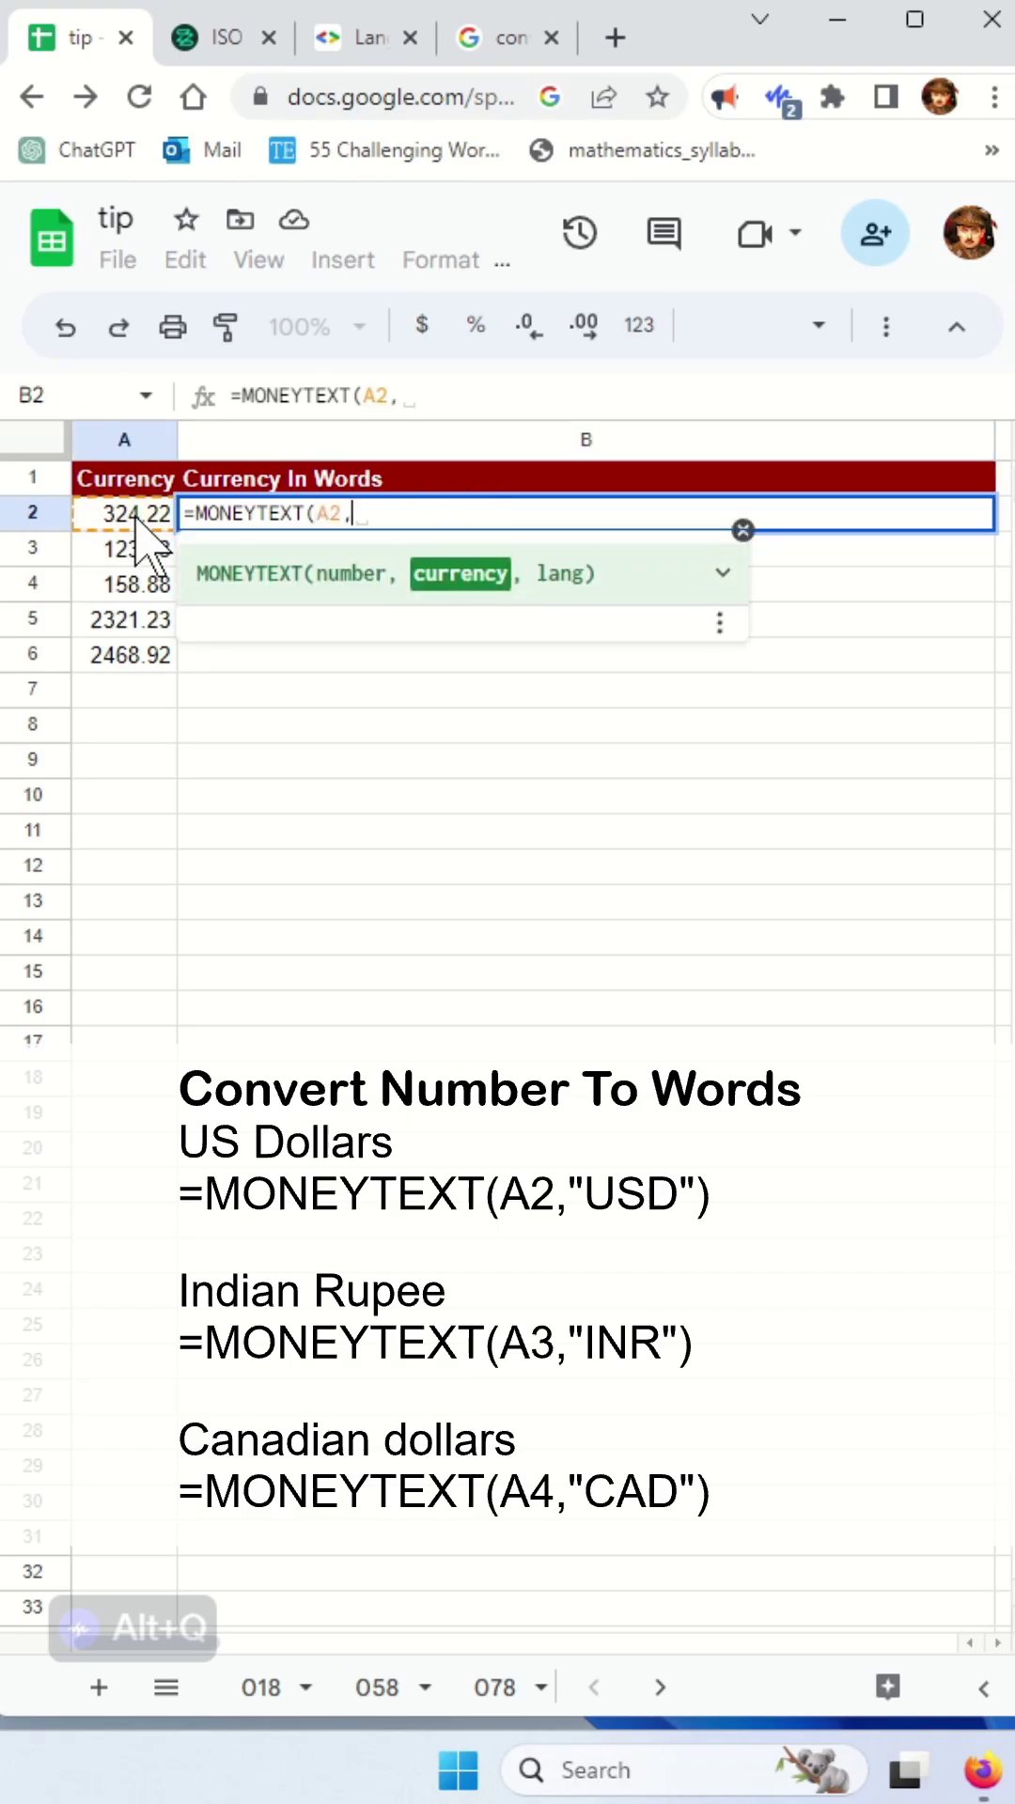
text("US)
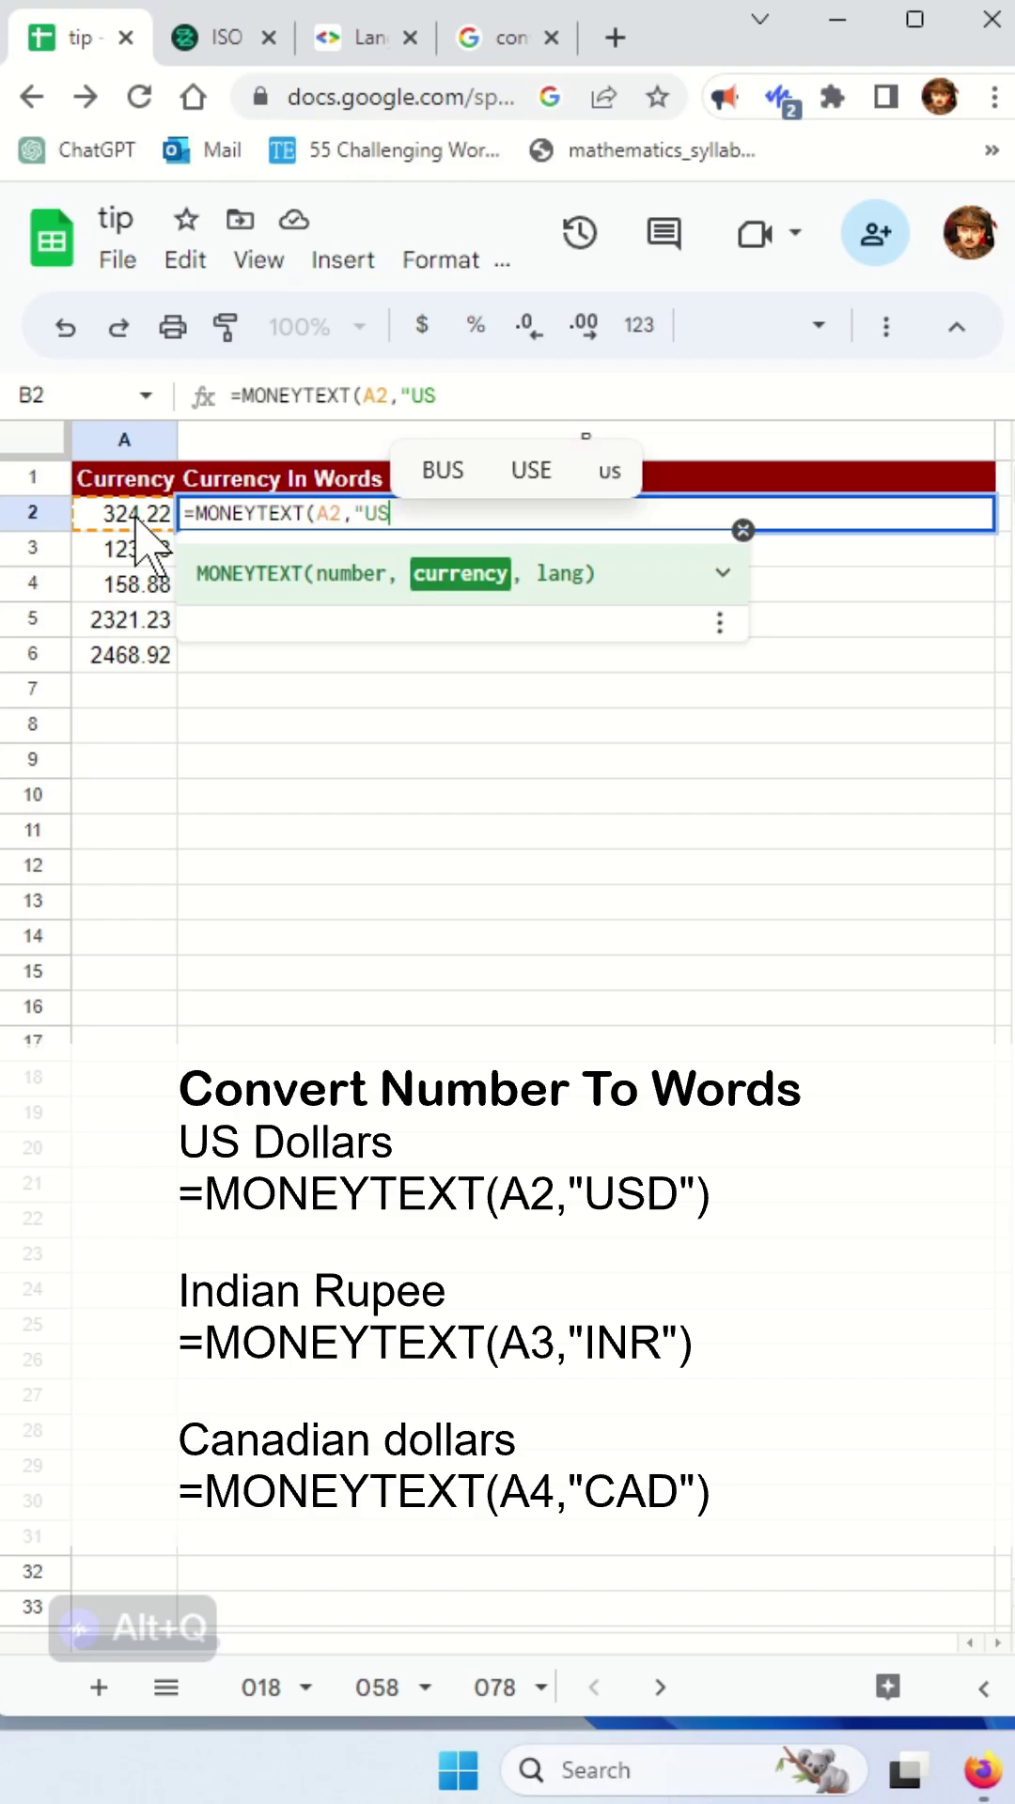
text(D"))
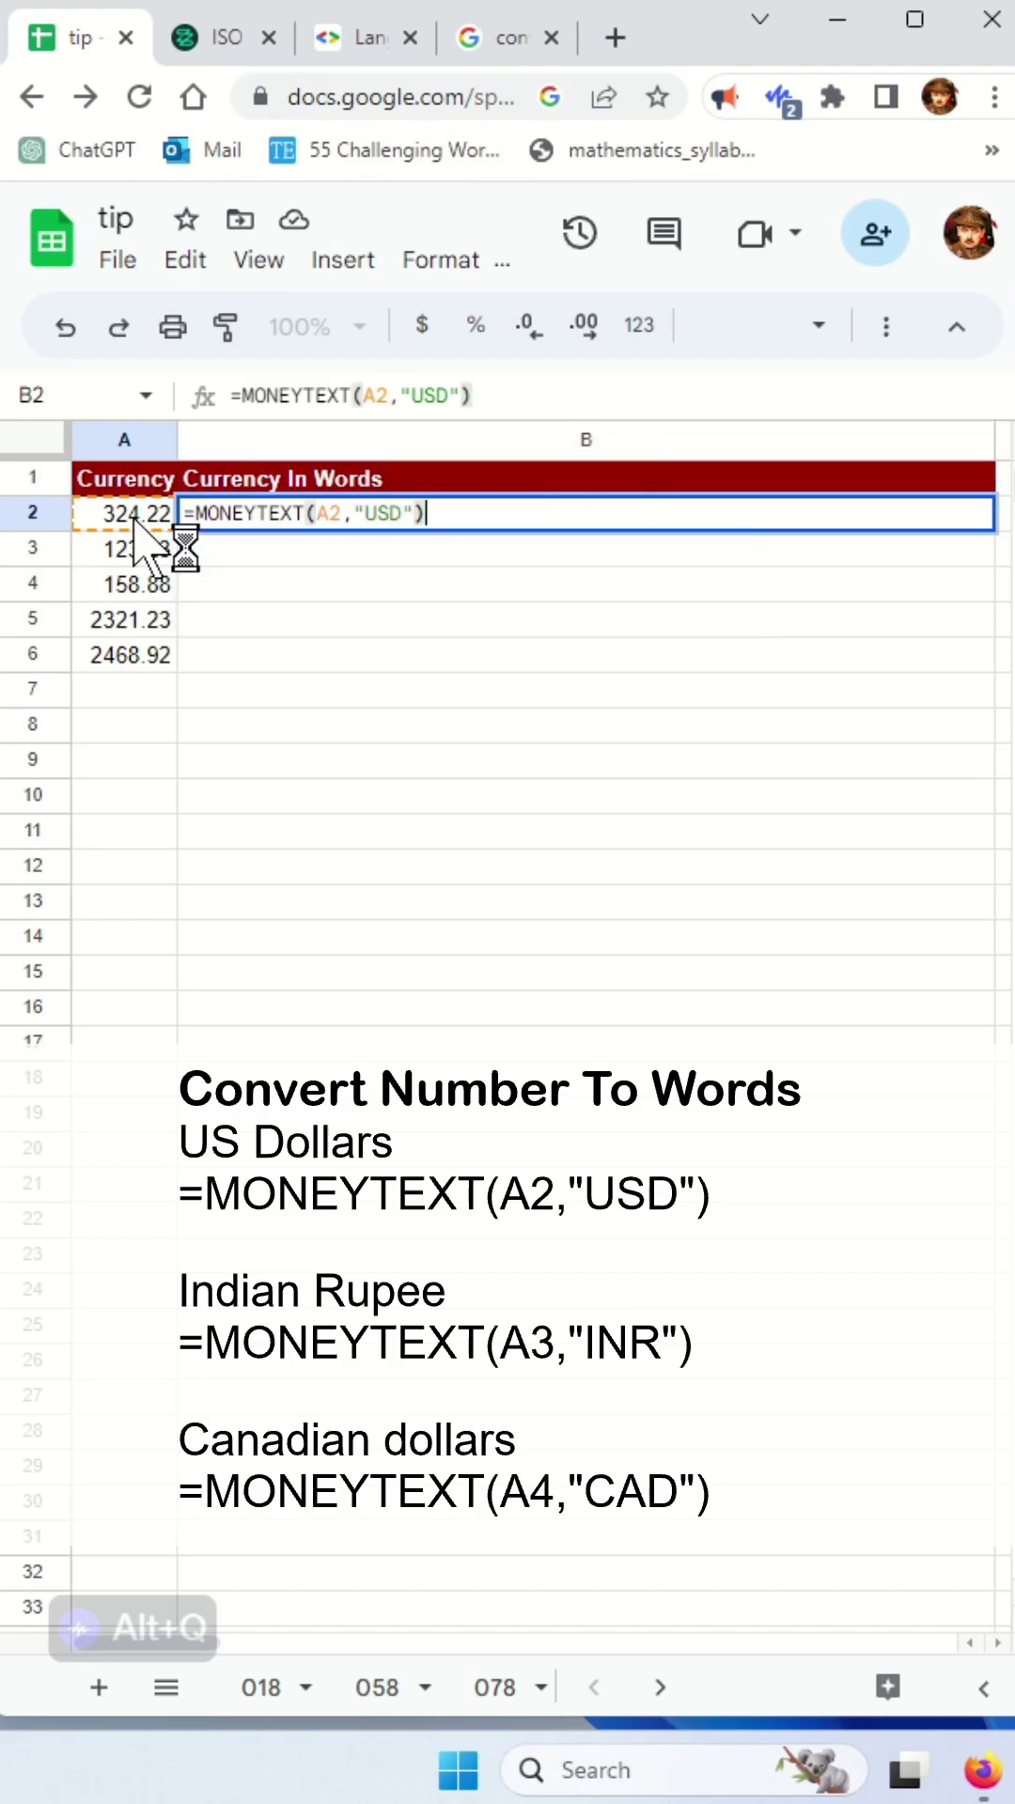
key(Return)
key(Up)
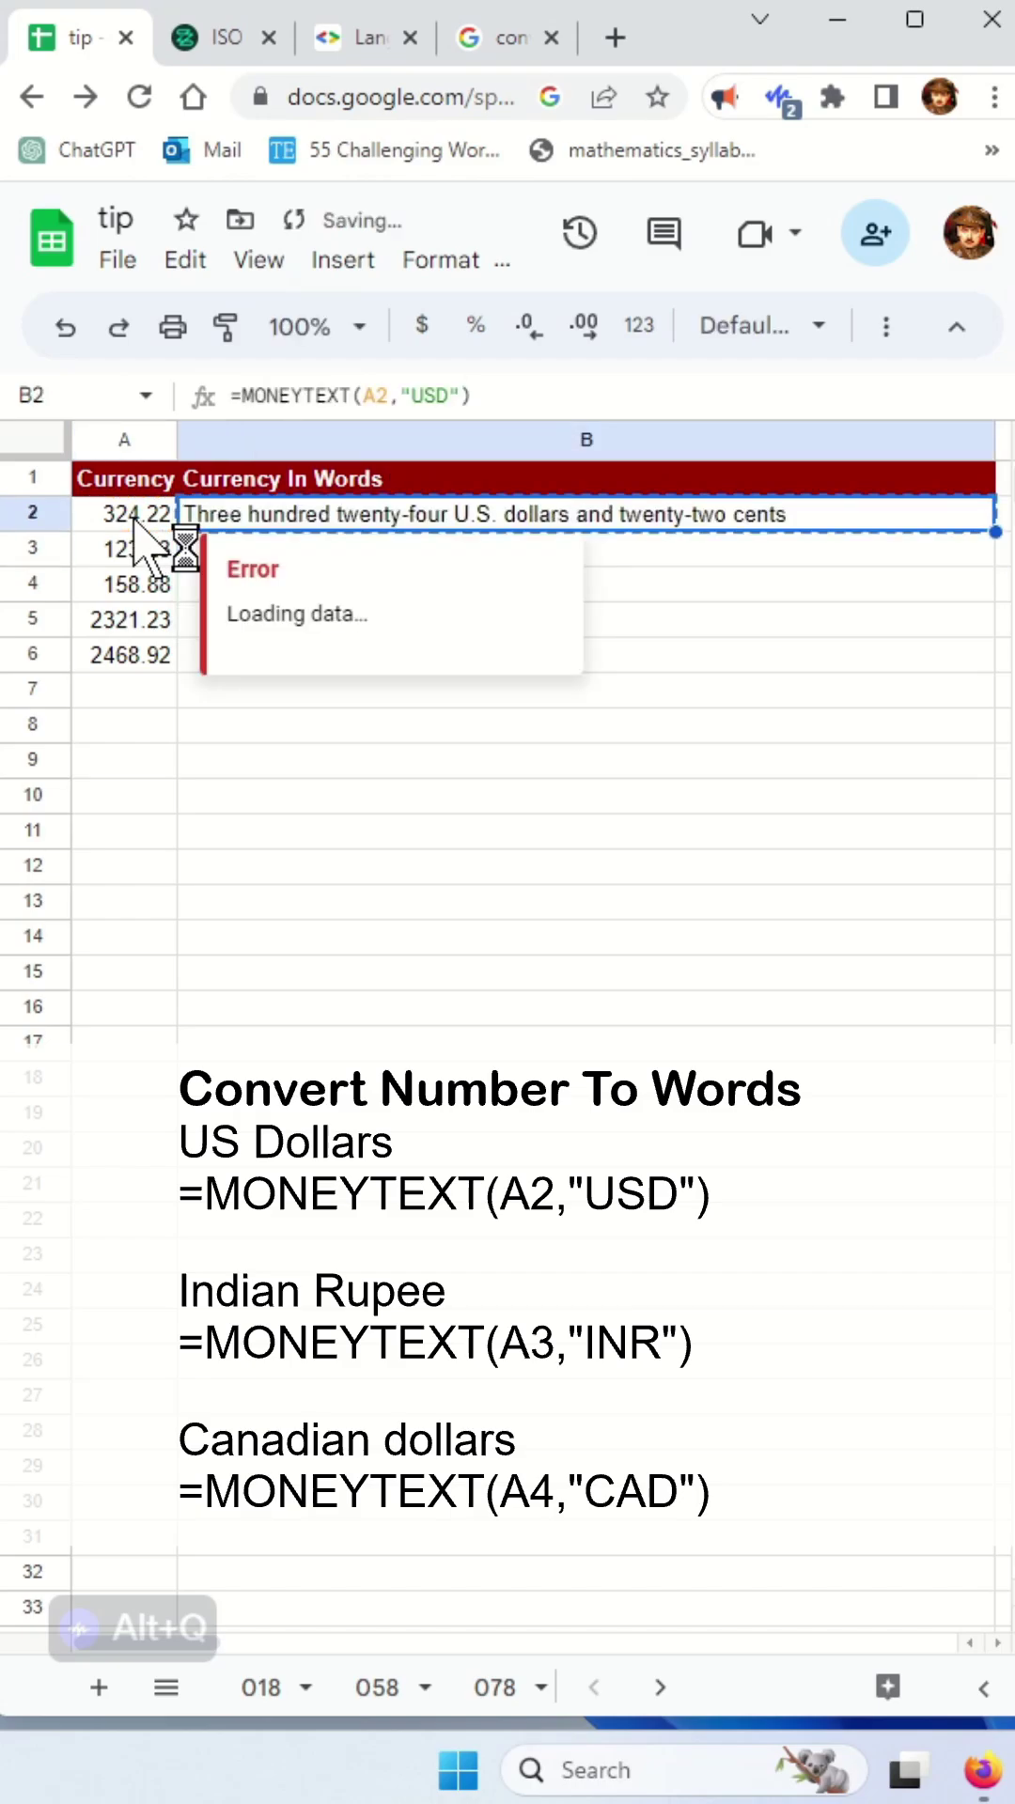
key(Down)
key(ctrl+d)
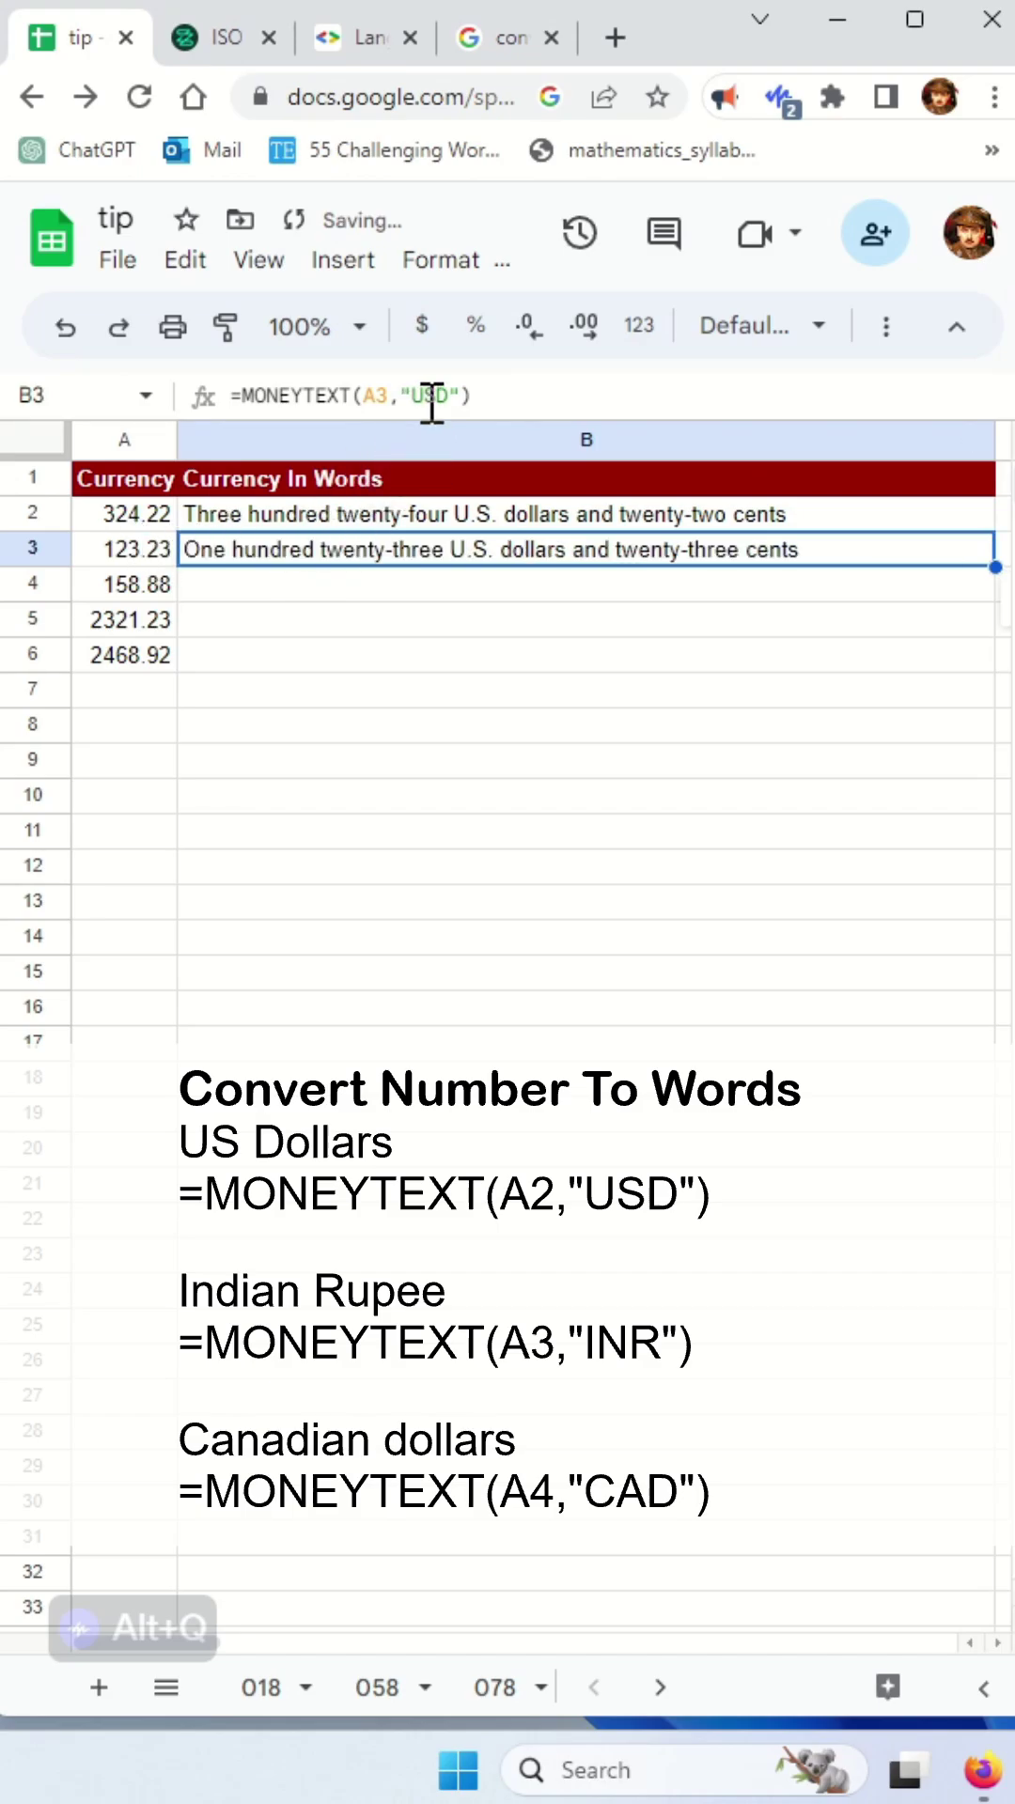
Step: Change B3's formula to =MONEYTEXT(A3,"INR") for rupees and paise
click(423, 395)
key(BackSpace)
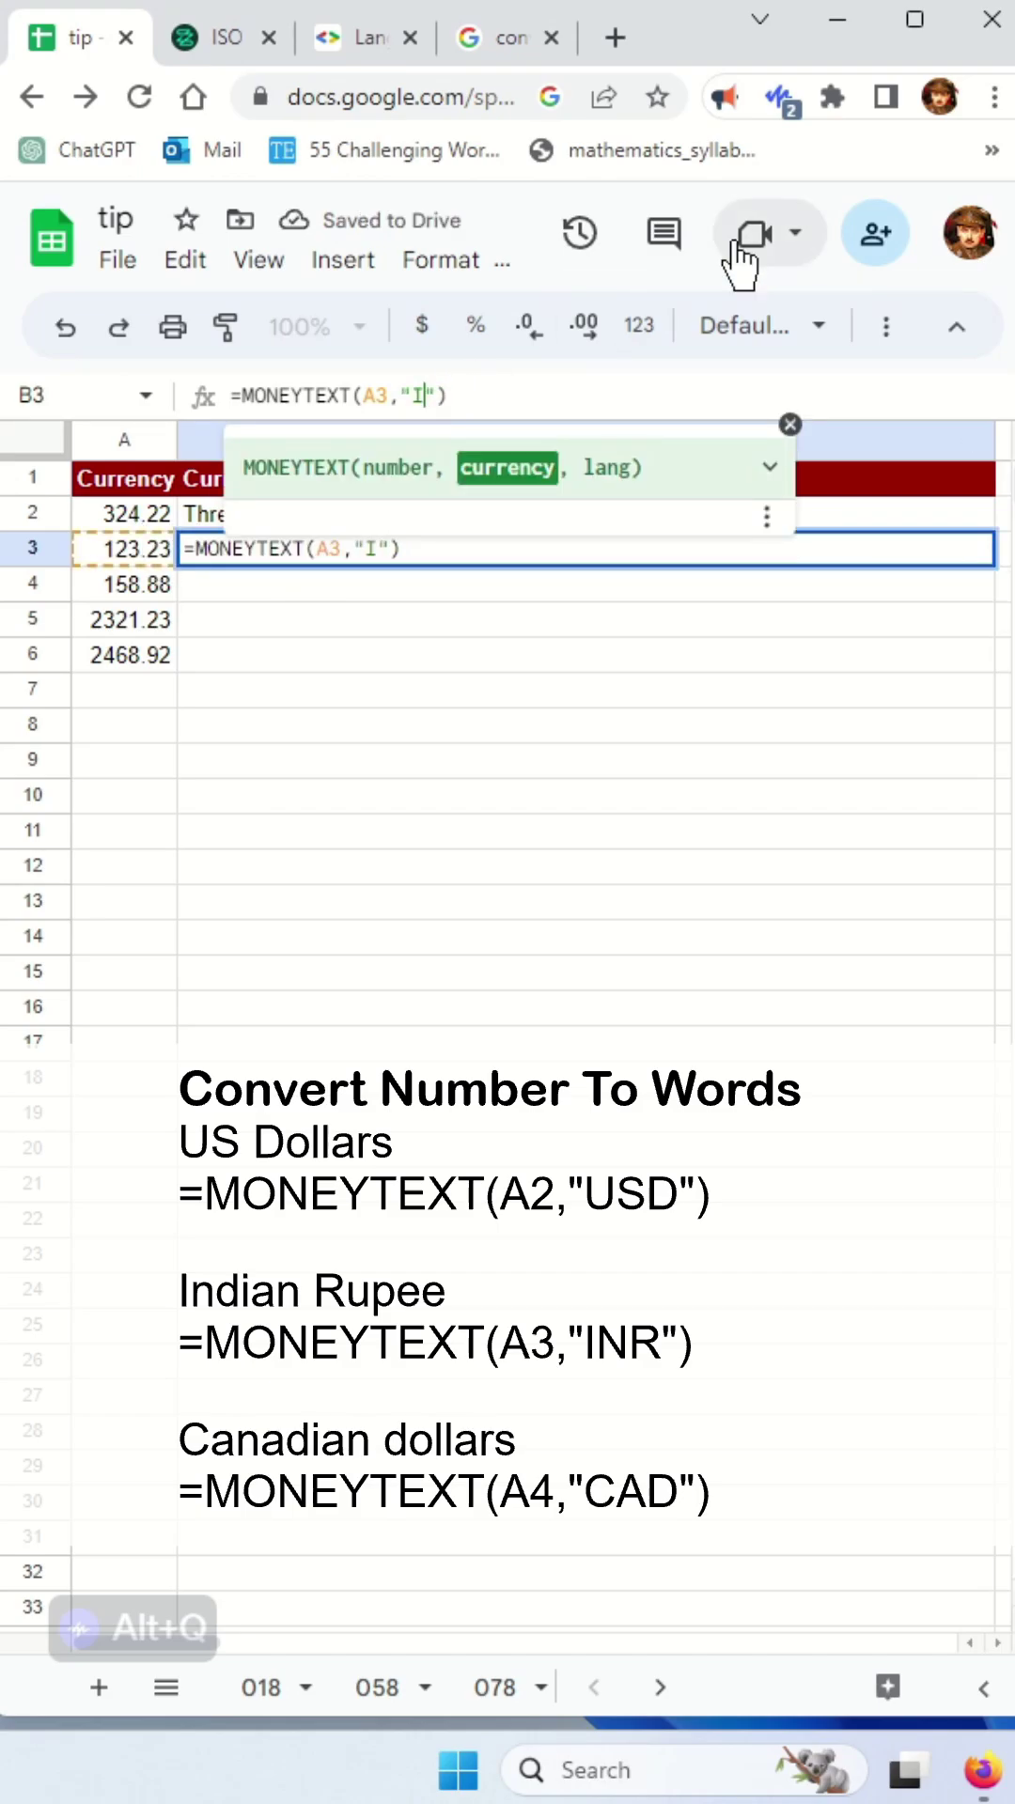
key(Return)
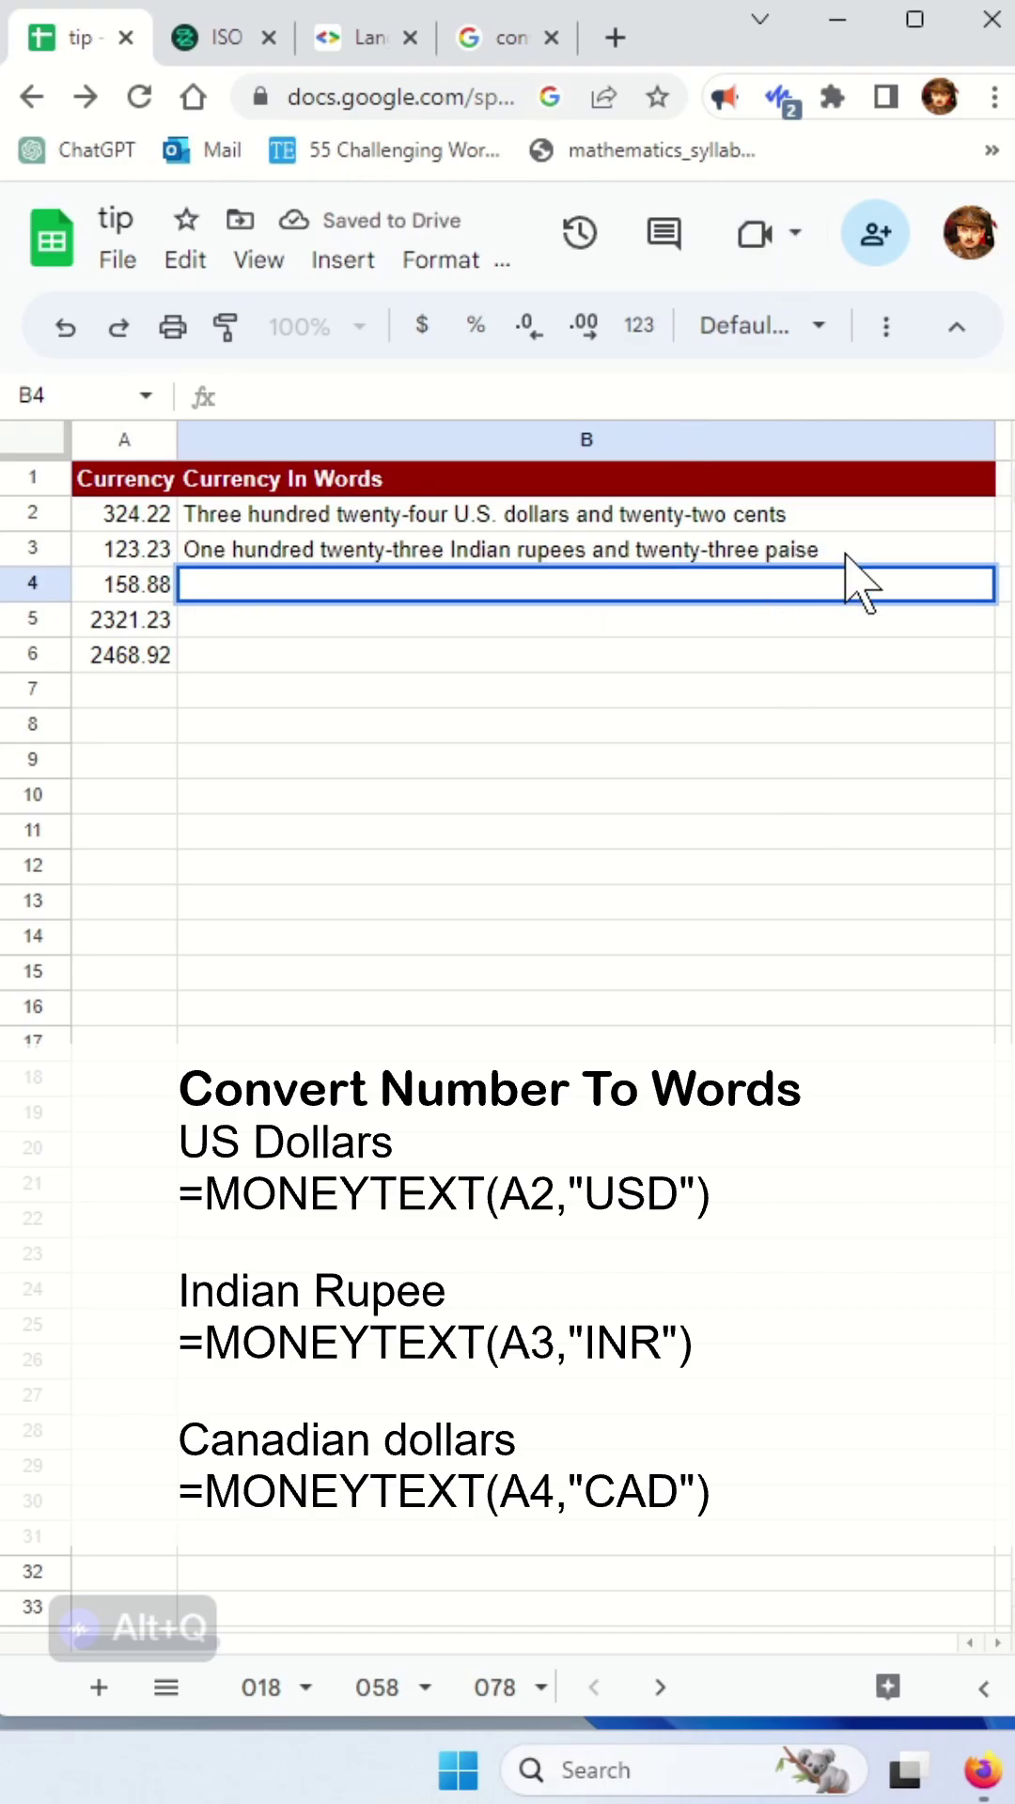
Step: Copy the formula into B4 with "CAD", then check the ISO currency codes reference
key(Up)
key(Return)
key(ctrl+a)
key(Down)
text(=MONEYTEXT(A3,"INR"))
key(BackSpace)
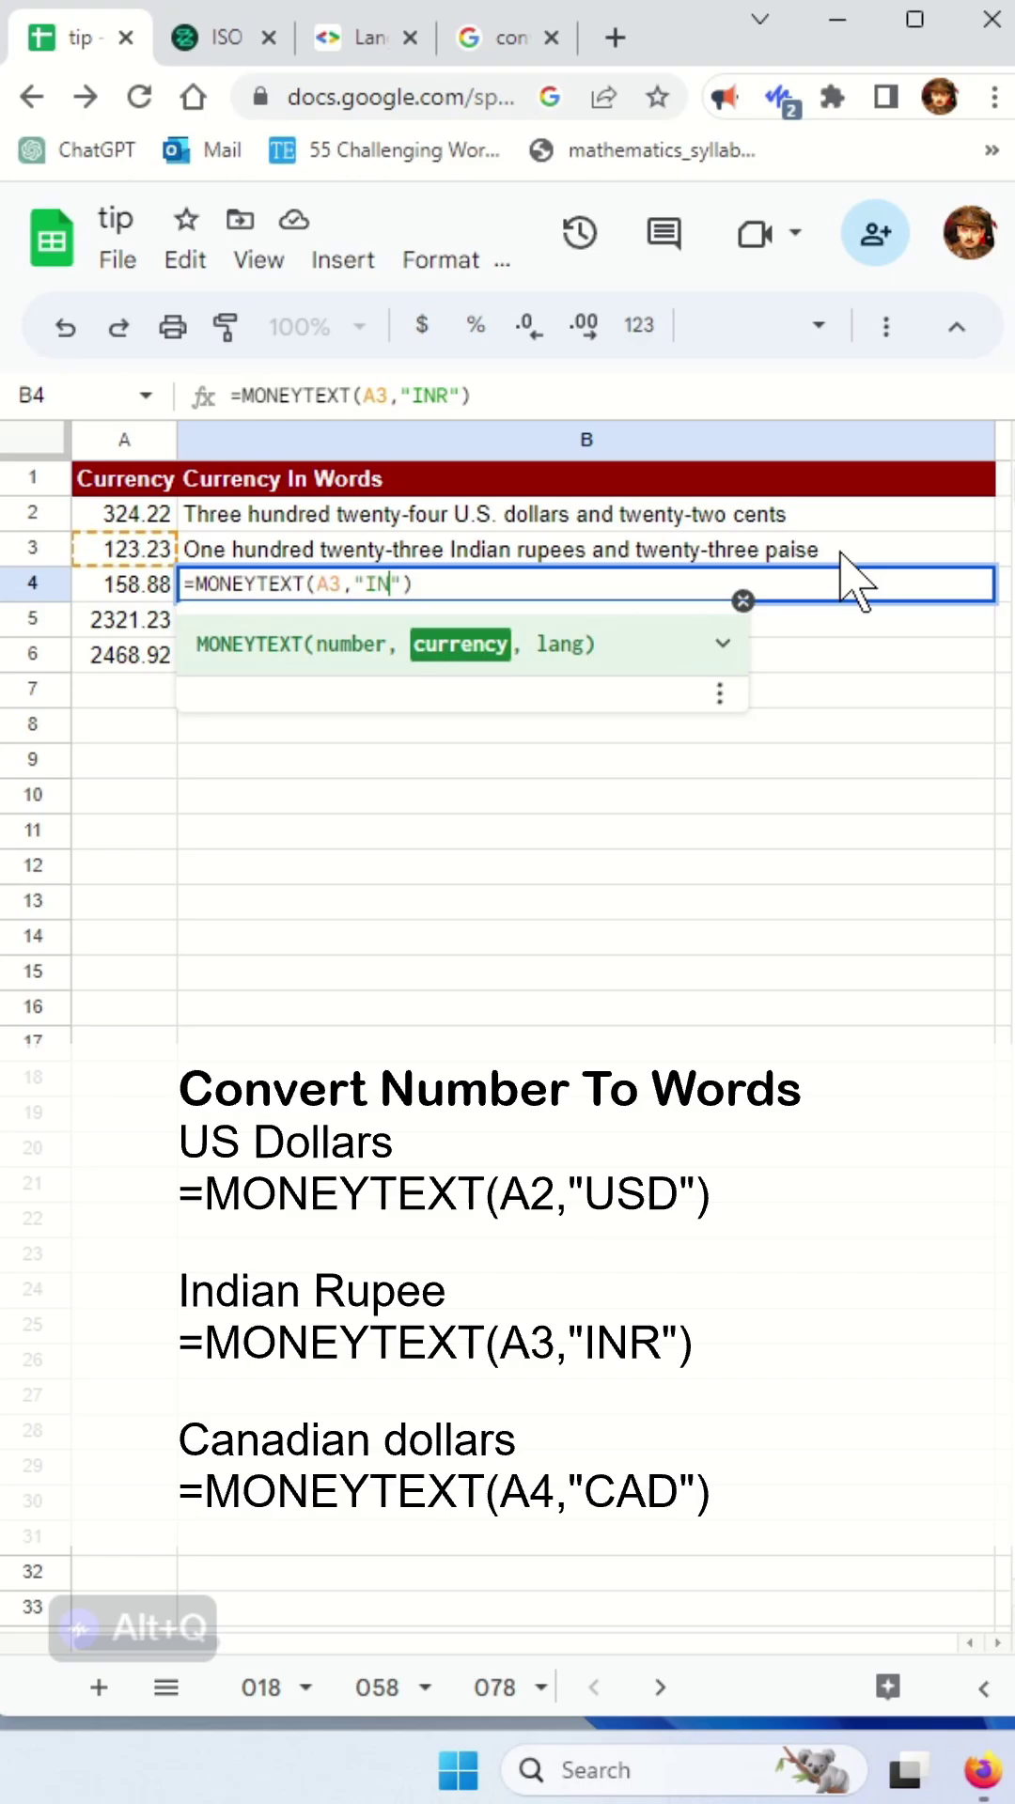
key(Return)
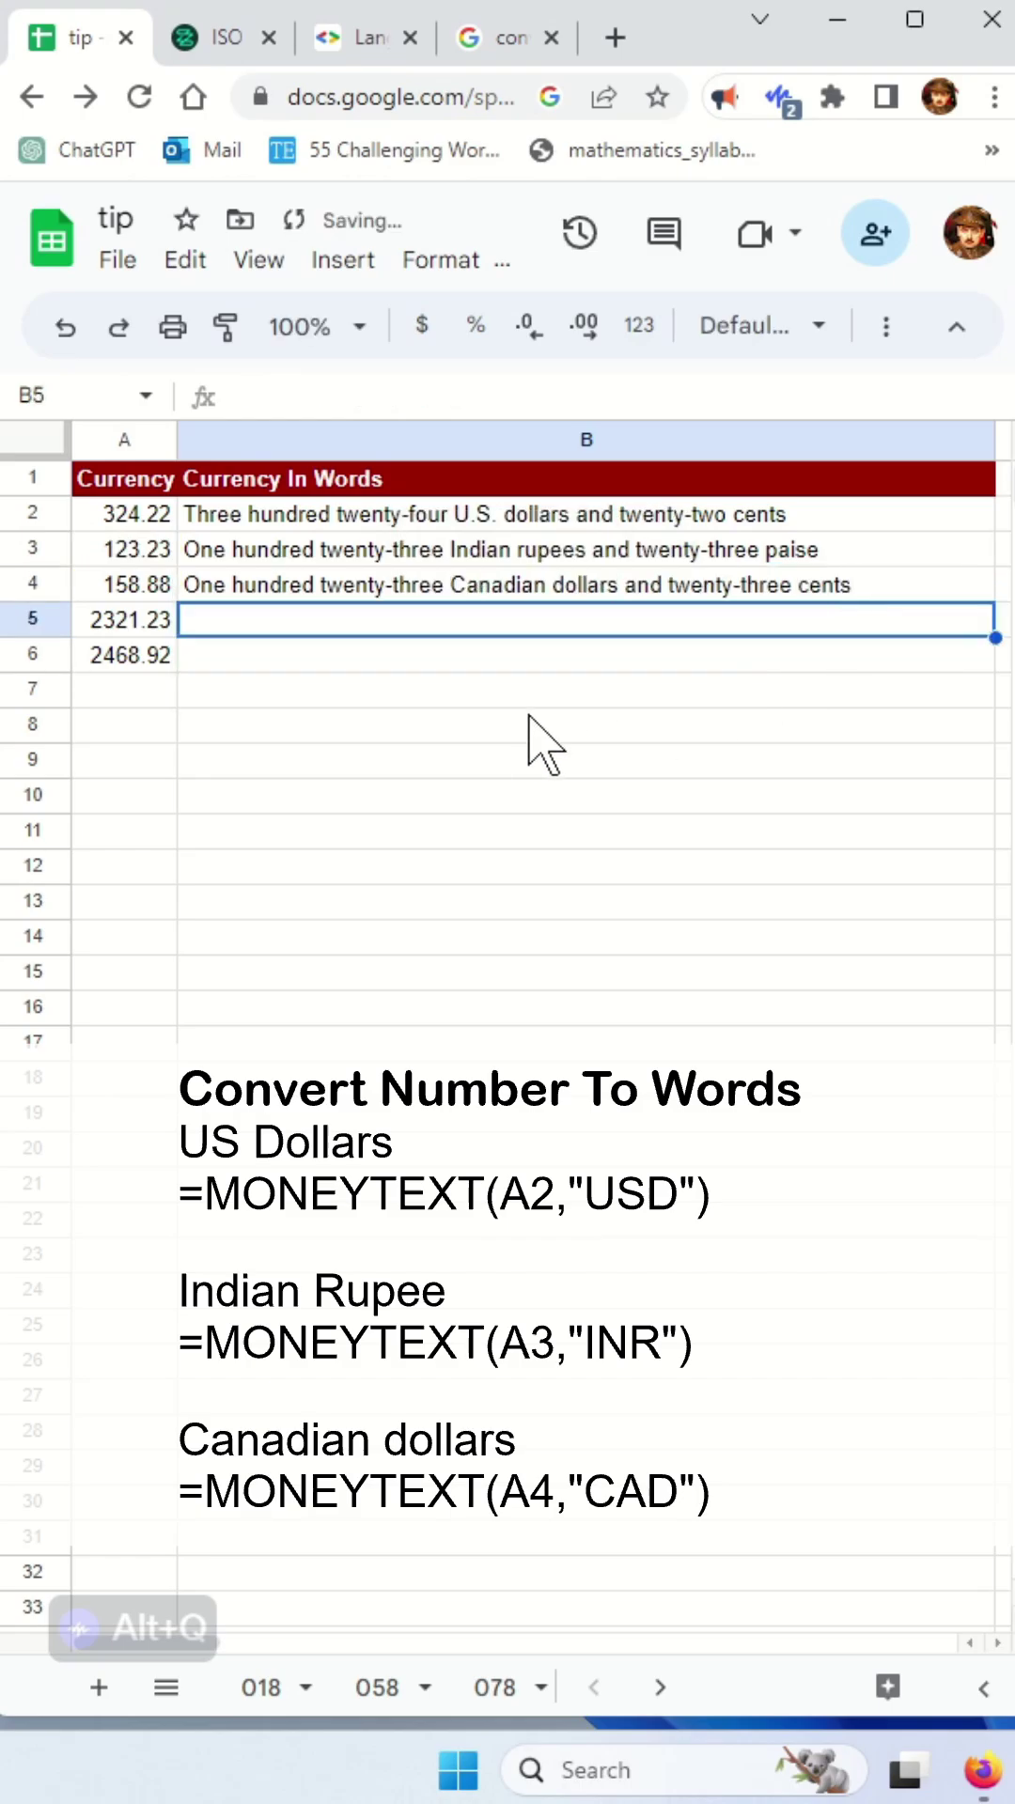
click(221, 41)
scroll(516, 1049, down, 2)
scroll(515, 1048, down, 3)
scroll(536, 986, up, 5)
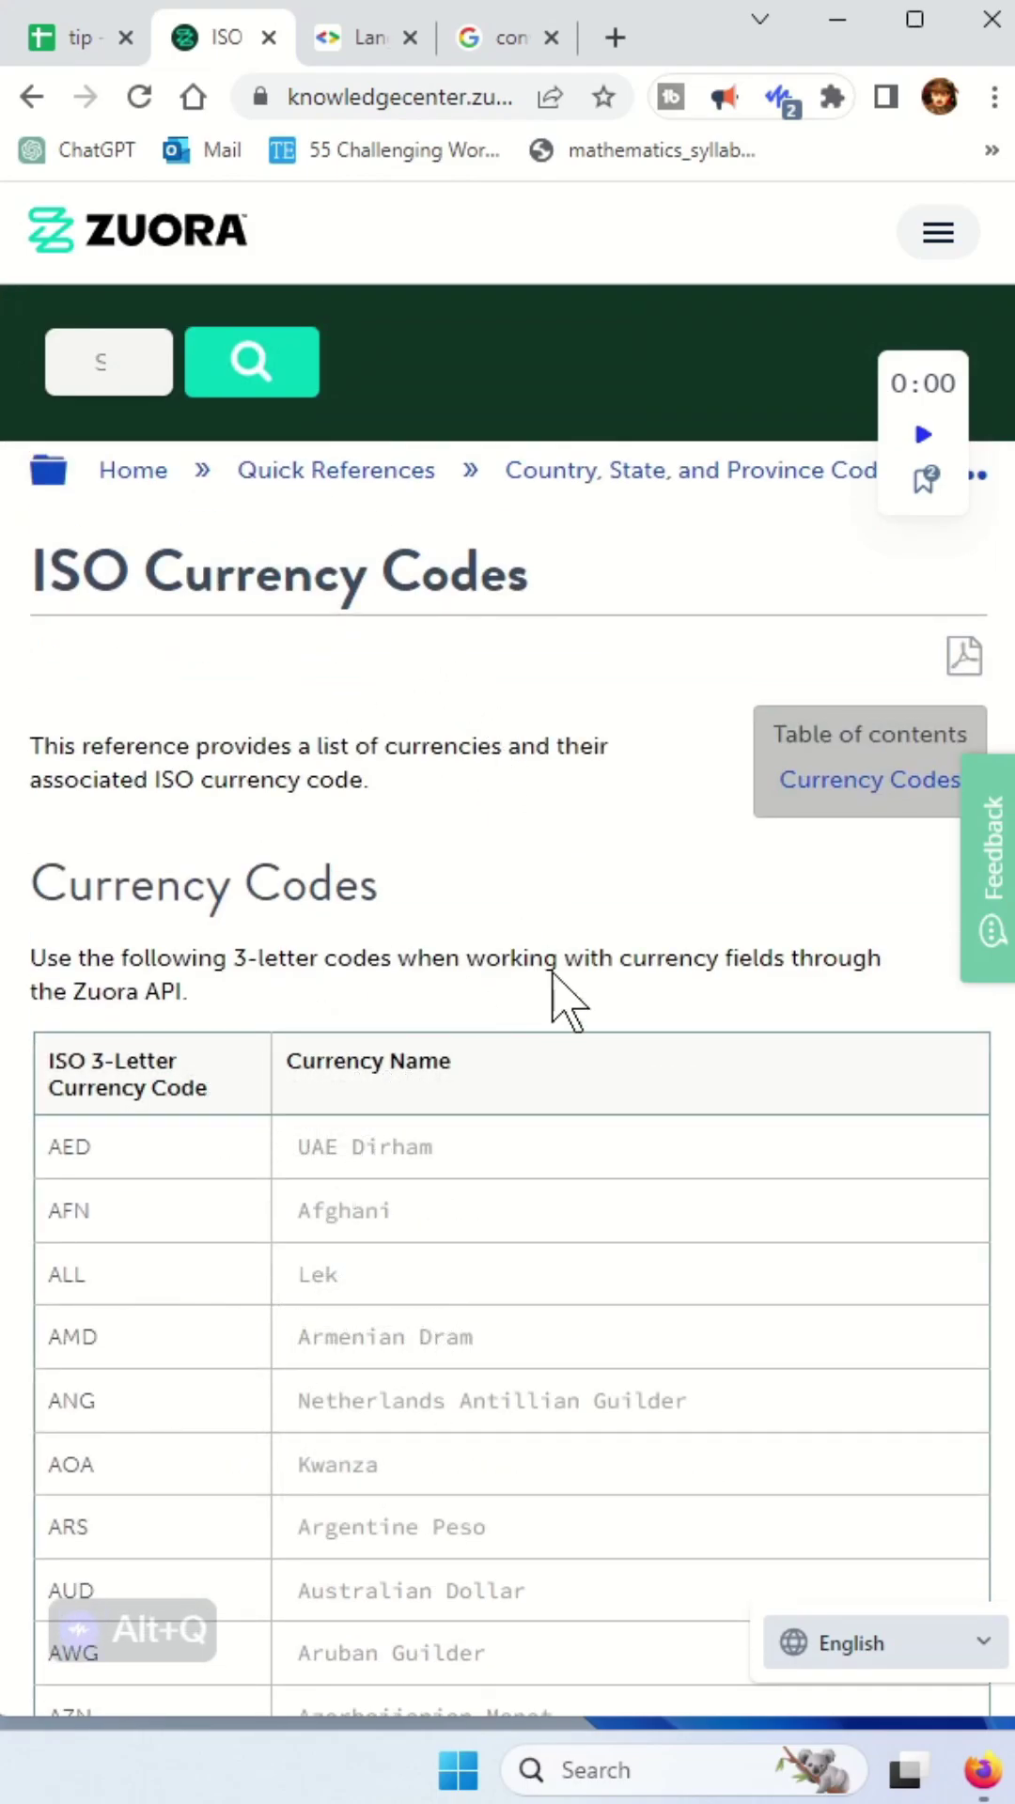
click(78, 38)
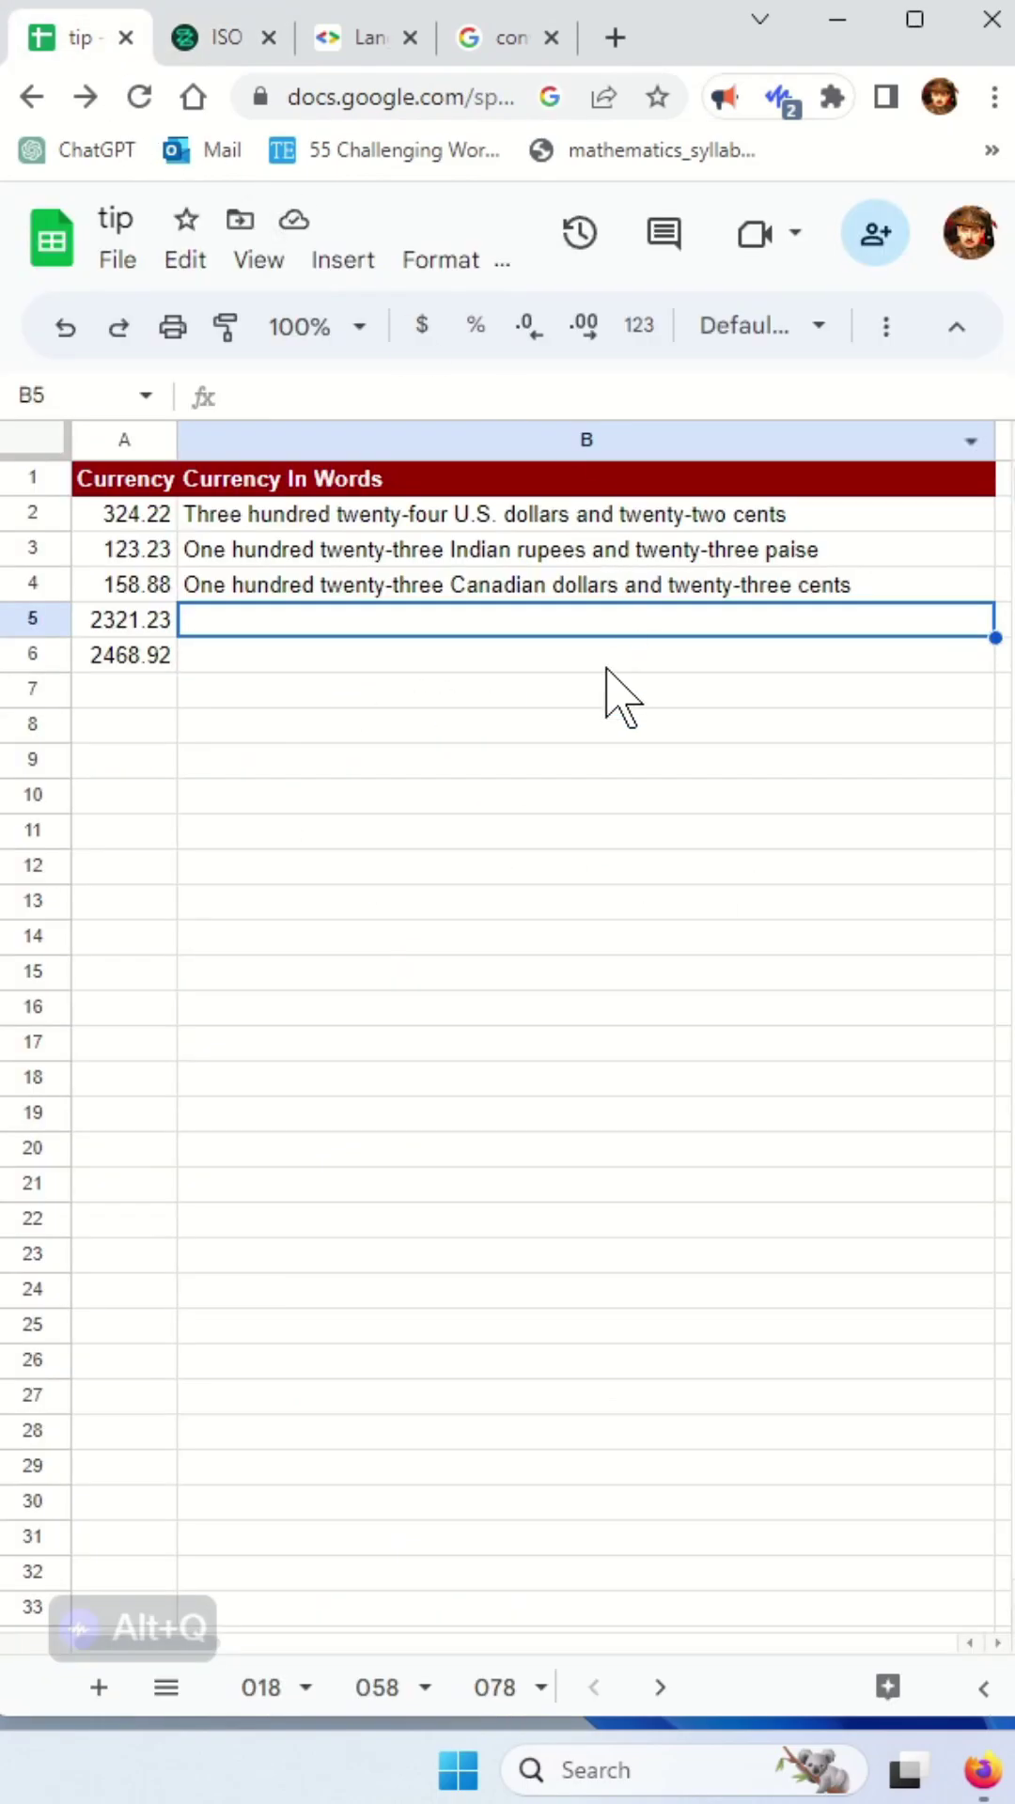